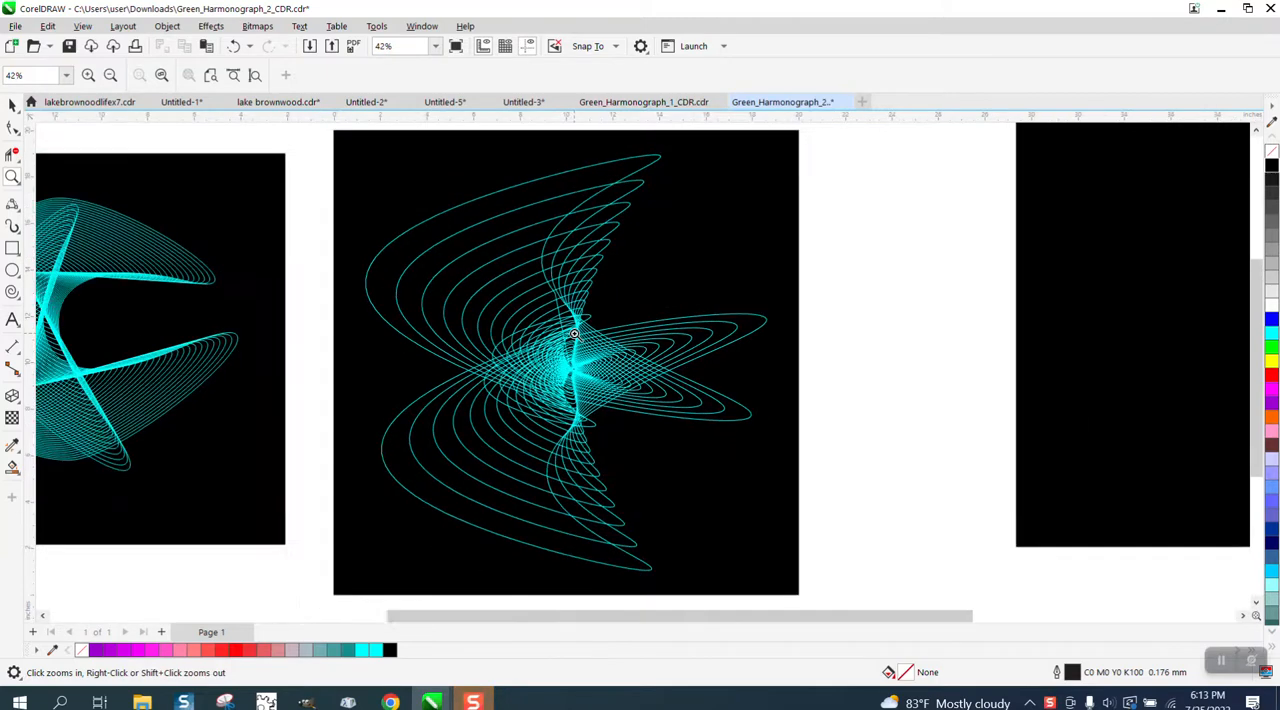
Examine the three existing cyan harmonograph designs on black backgrounds and the spare black rectangle beside them.
scroll(574, 333, down, 2)
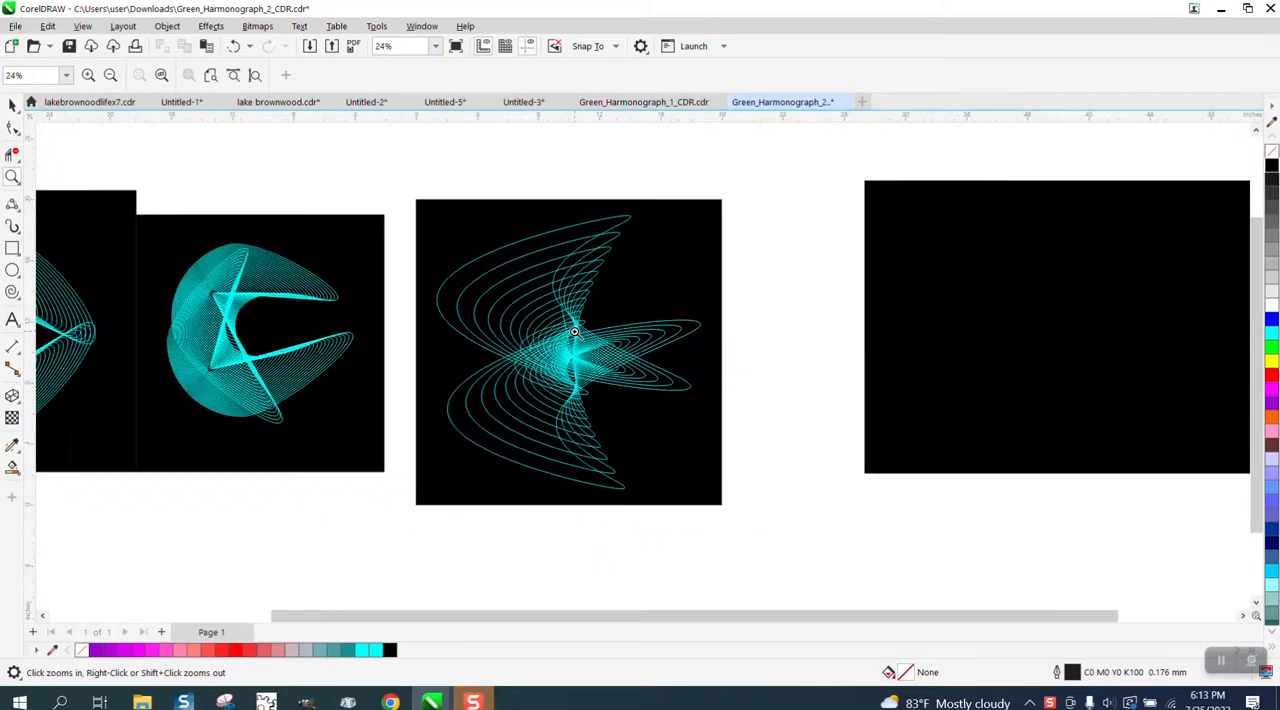
scroll(578, 333, down, 2)
drag(322, 272, 541, 429)
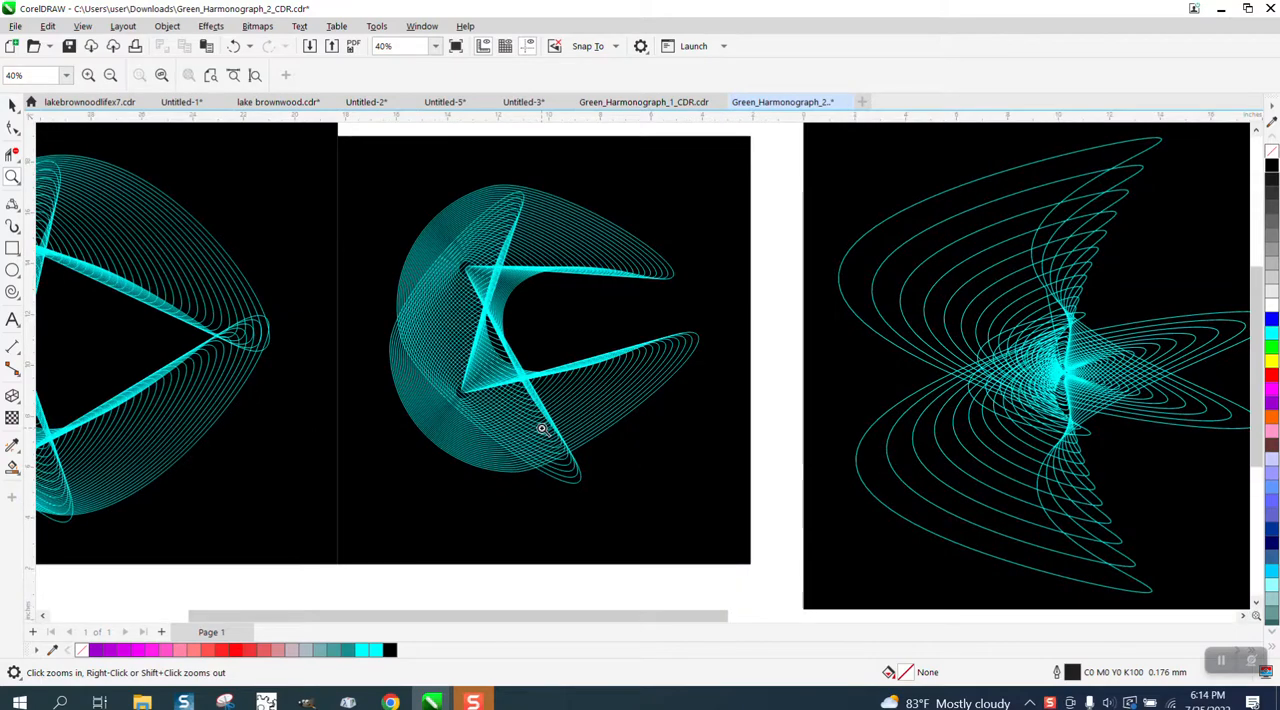
scroll(541, 429, down, 2)
drag(140, 238, 494, 498)
scroll(396, 423, down, 1)
scroll(396, 423, down, 2)
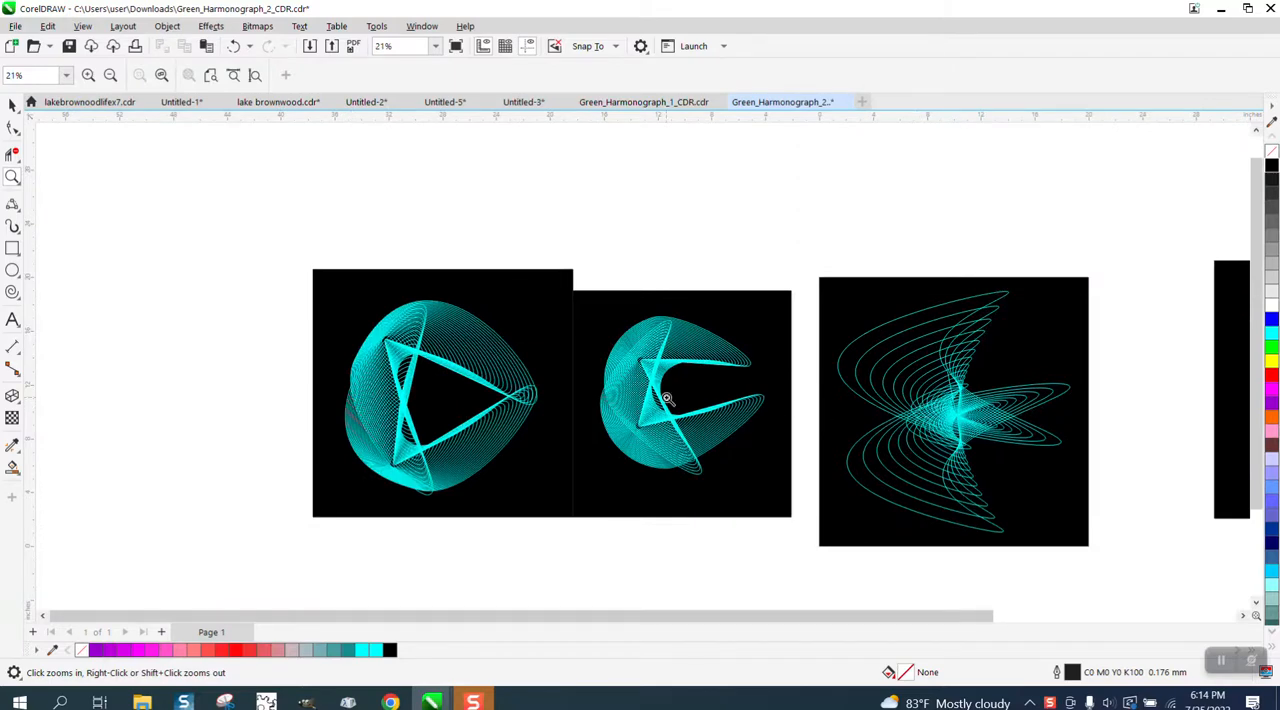
scroll(967, 420, down, 2)
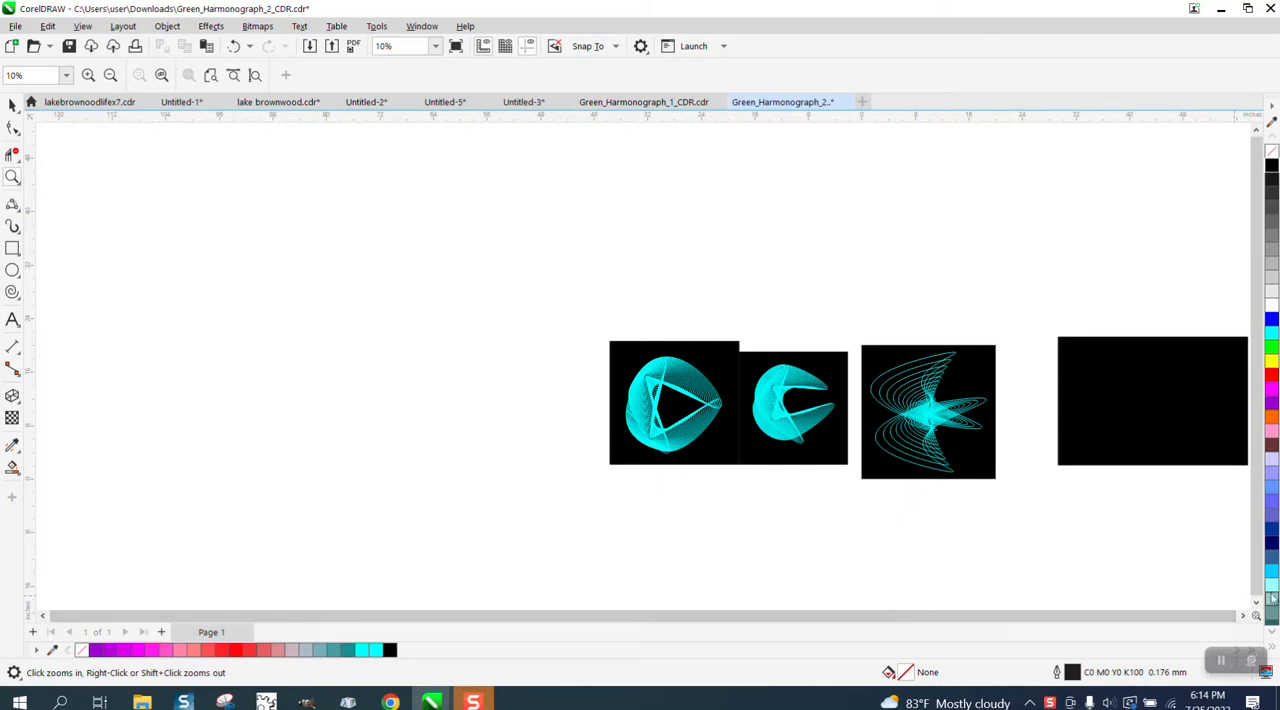
click(1243, 615)
click(1243, 615)
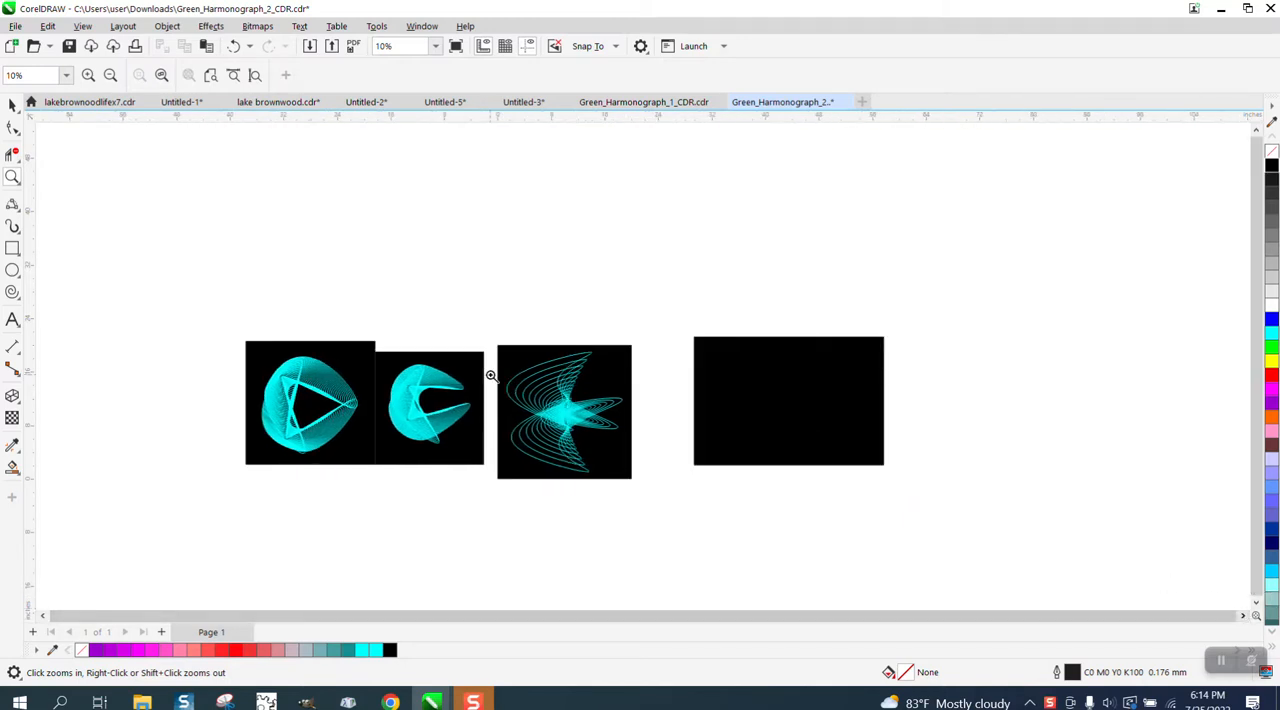
Draw a circle about 17.5 inches in diameter beyond the empty black rectangle and convert it to curves.
click(12, 270)
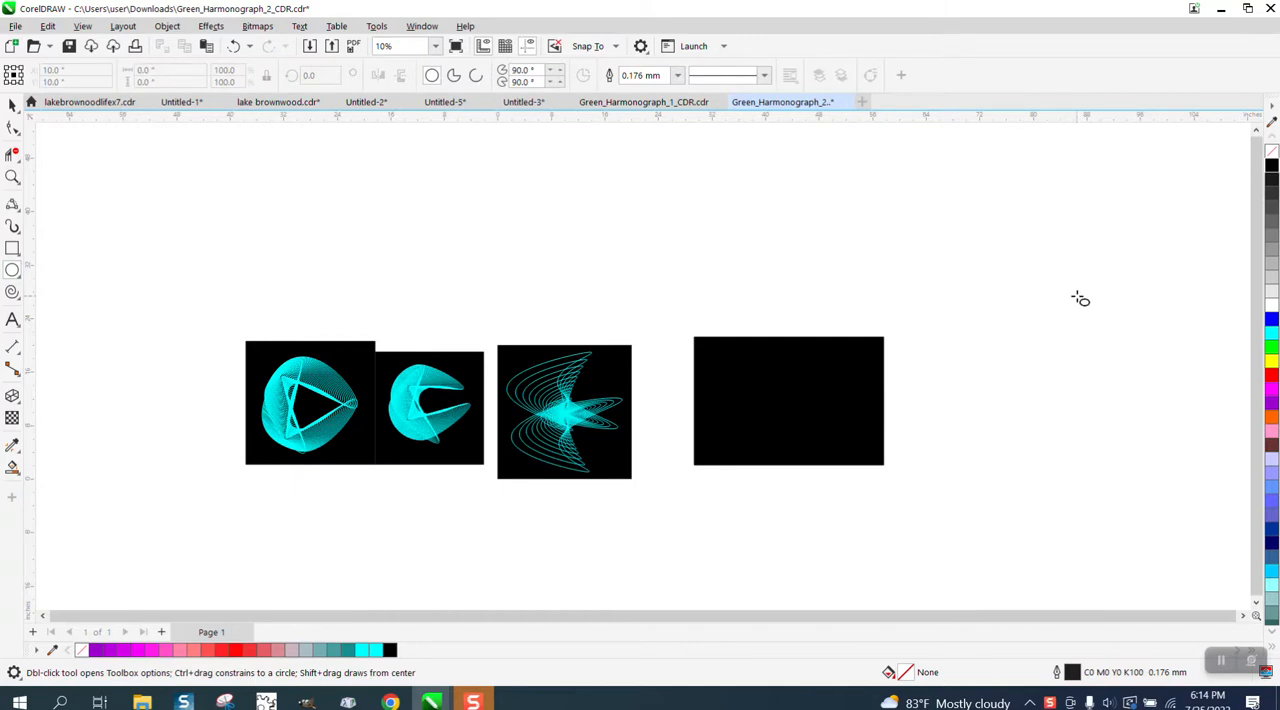
drag(1098, 298, 1046, 421)
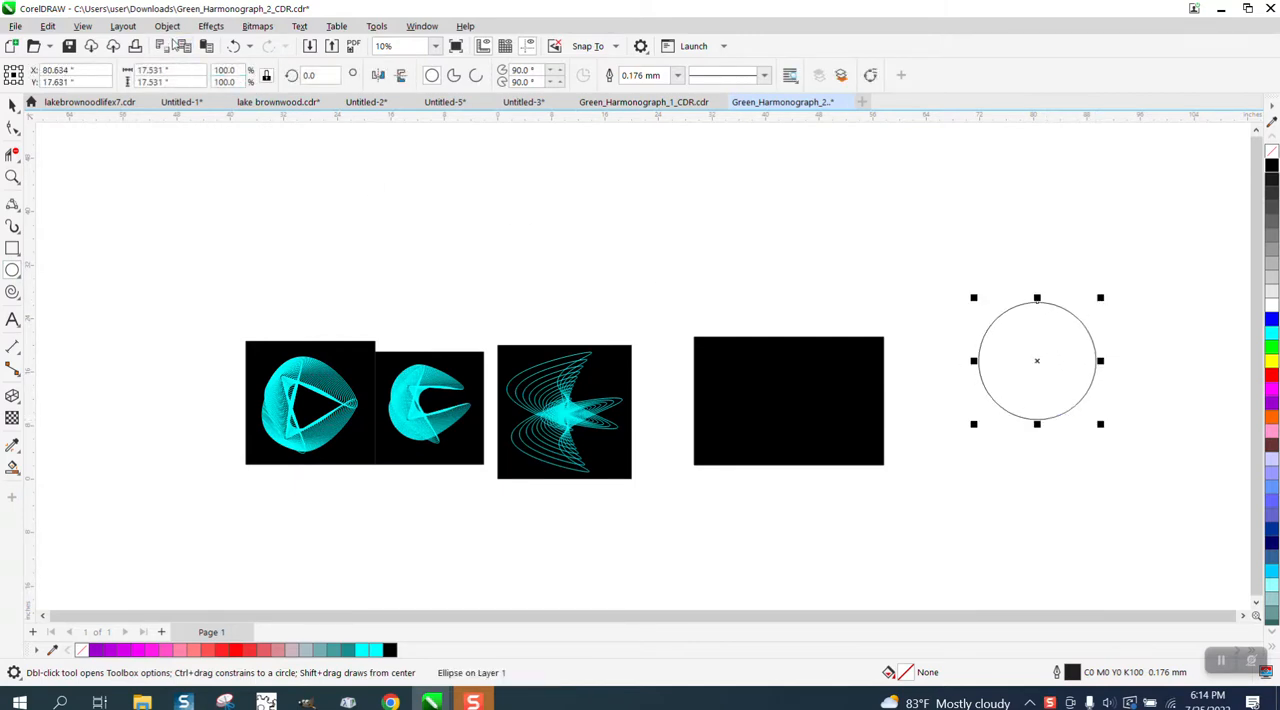
click(167, 26)
mouse_move(218, 295)
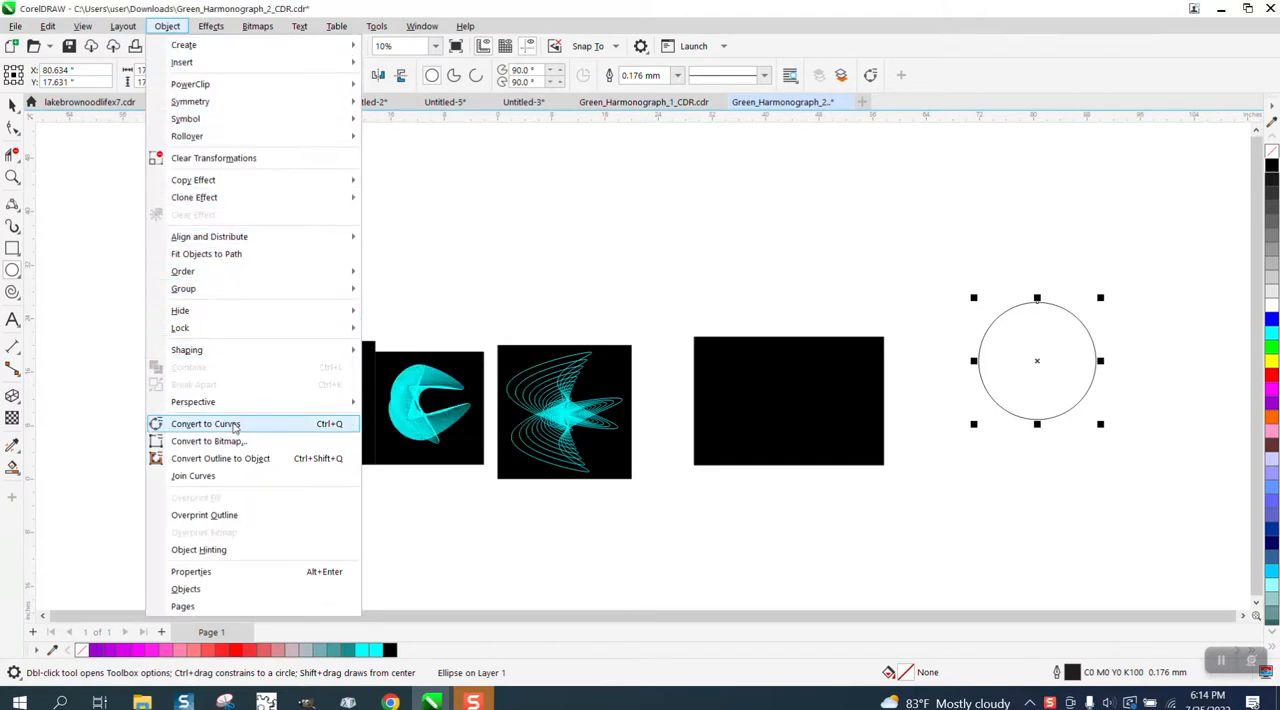
click(236, 424)
Bend the circle's upper-right segment deep inward to form a crescent, and reshape its outer curve around the left node.
click(12, 127)
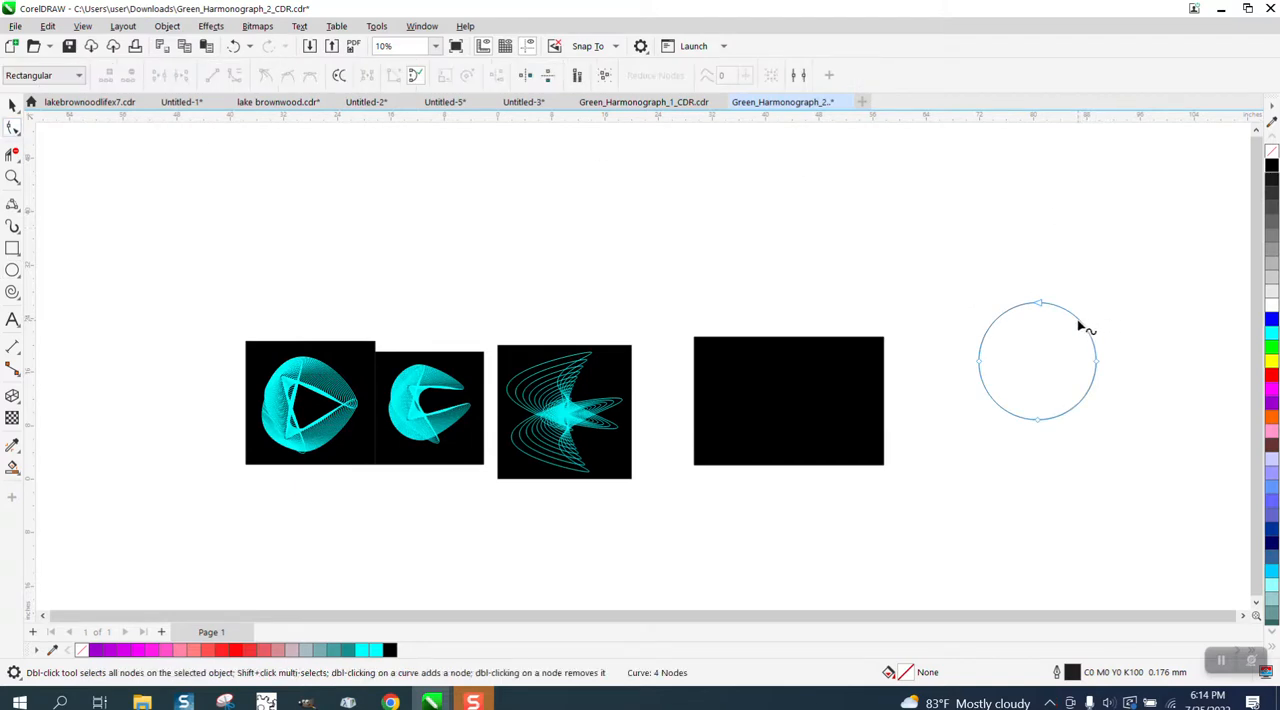
drag(1081, 325, 1019, 388)
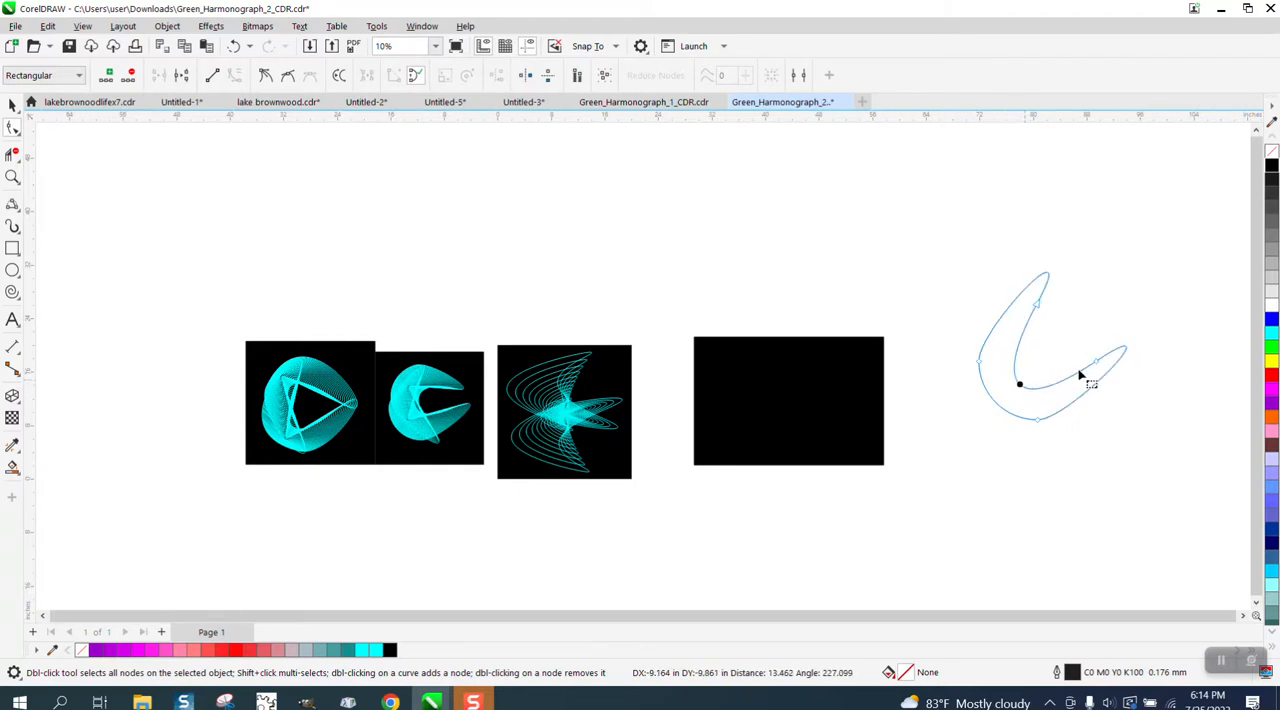
click(12, 177)
drag(942, 233, 1250, 495)
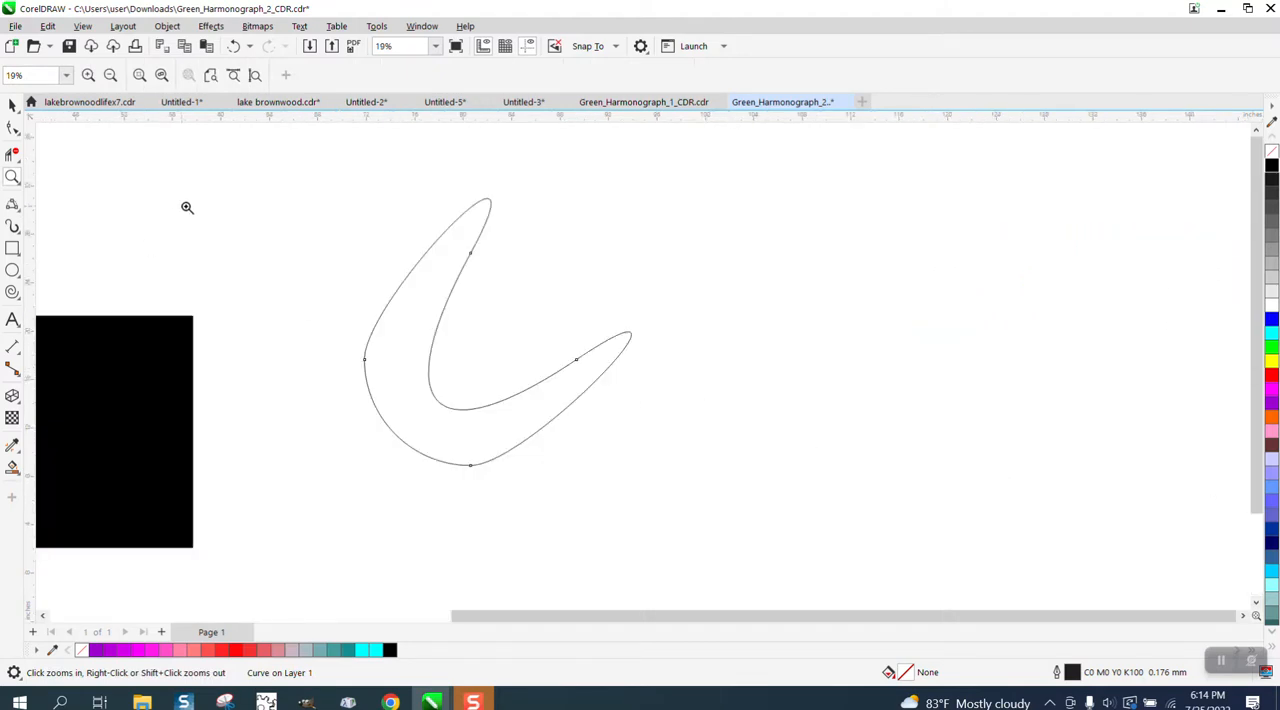
click(12, 127)
click(366, 363)
drag(366, 419, 400, 483)
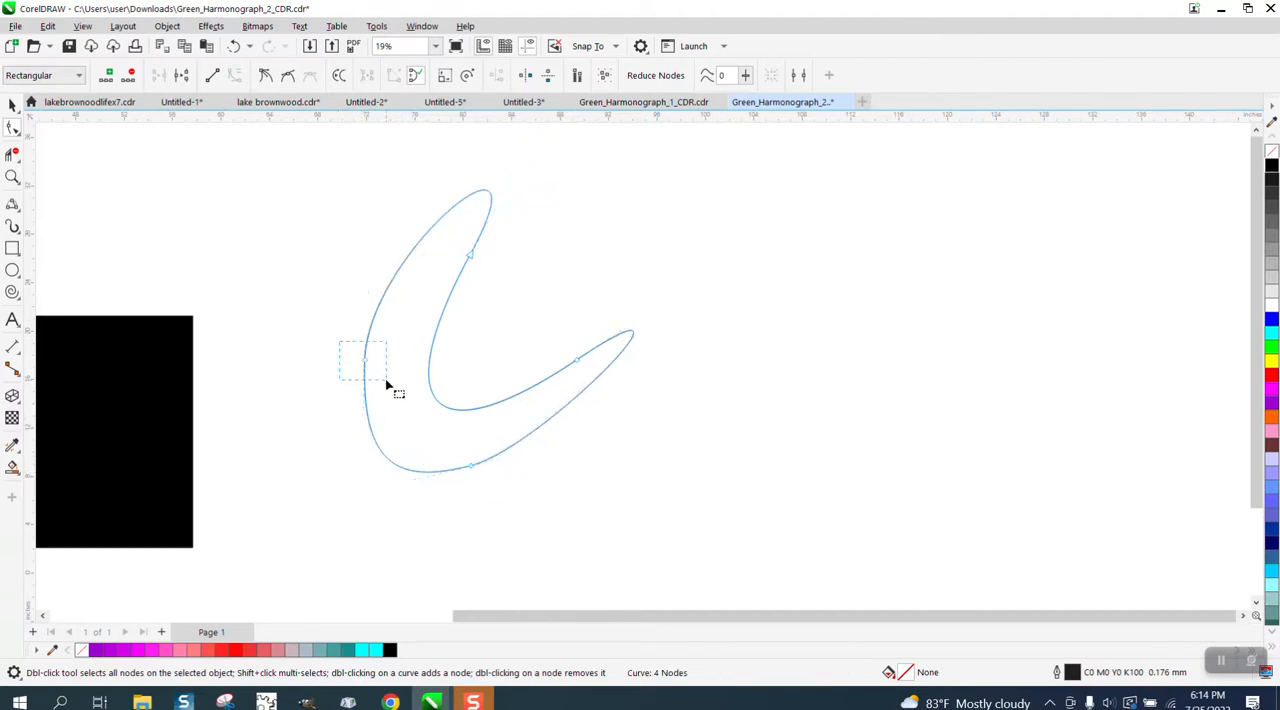
Try deleting the crescent's left and bottom nodes, and undo the deletions.
key(Delete)
click(468, 467)
key(Delete)
click(235, 50)
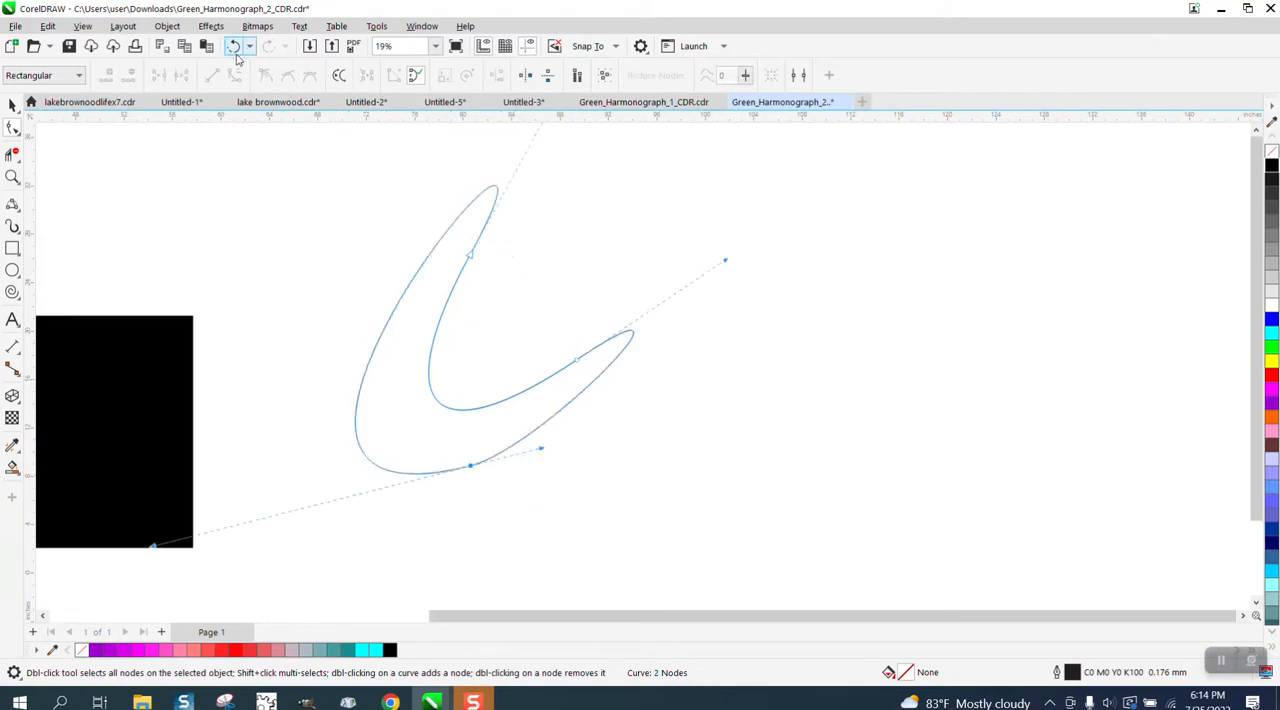
click(233, 50)
Fine-tune the crescent by adjusting its upper and right nodes' curvature and the handle of its bottom node.
drag(473, 260, 464, 263)
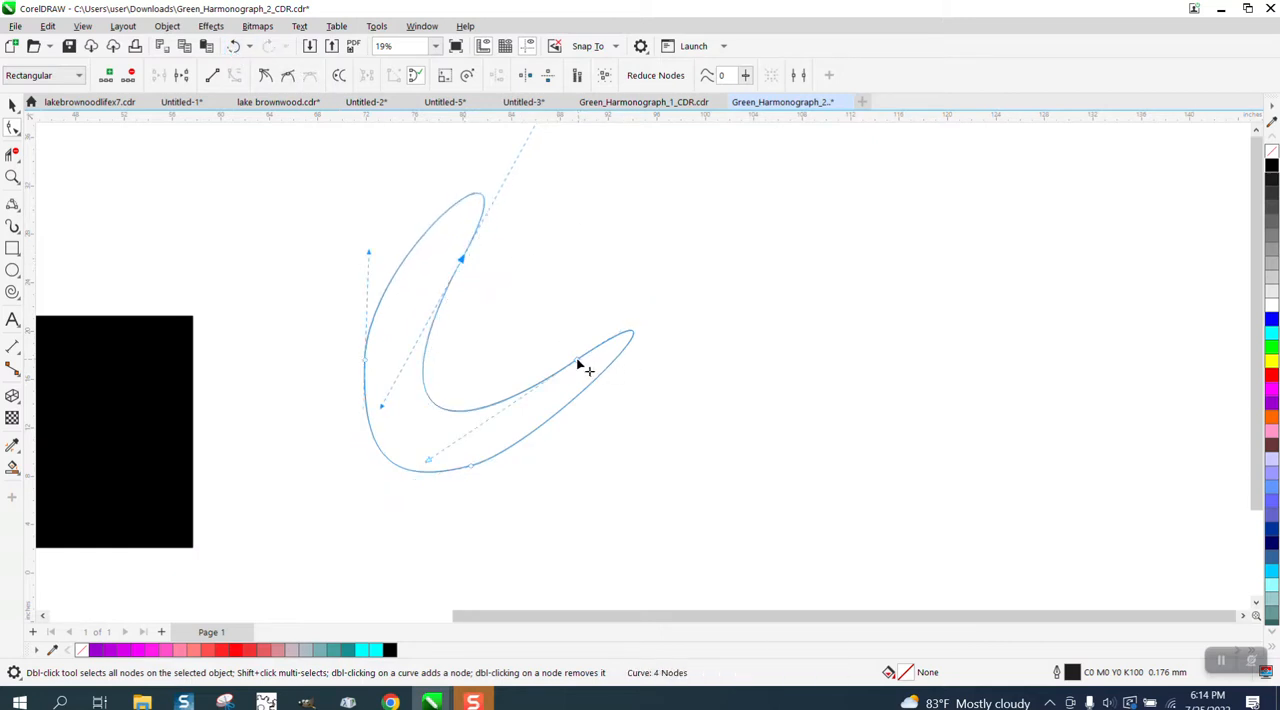
drag(727, 260, 732, 277)
scroll(716, 262, down, 2)
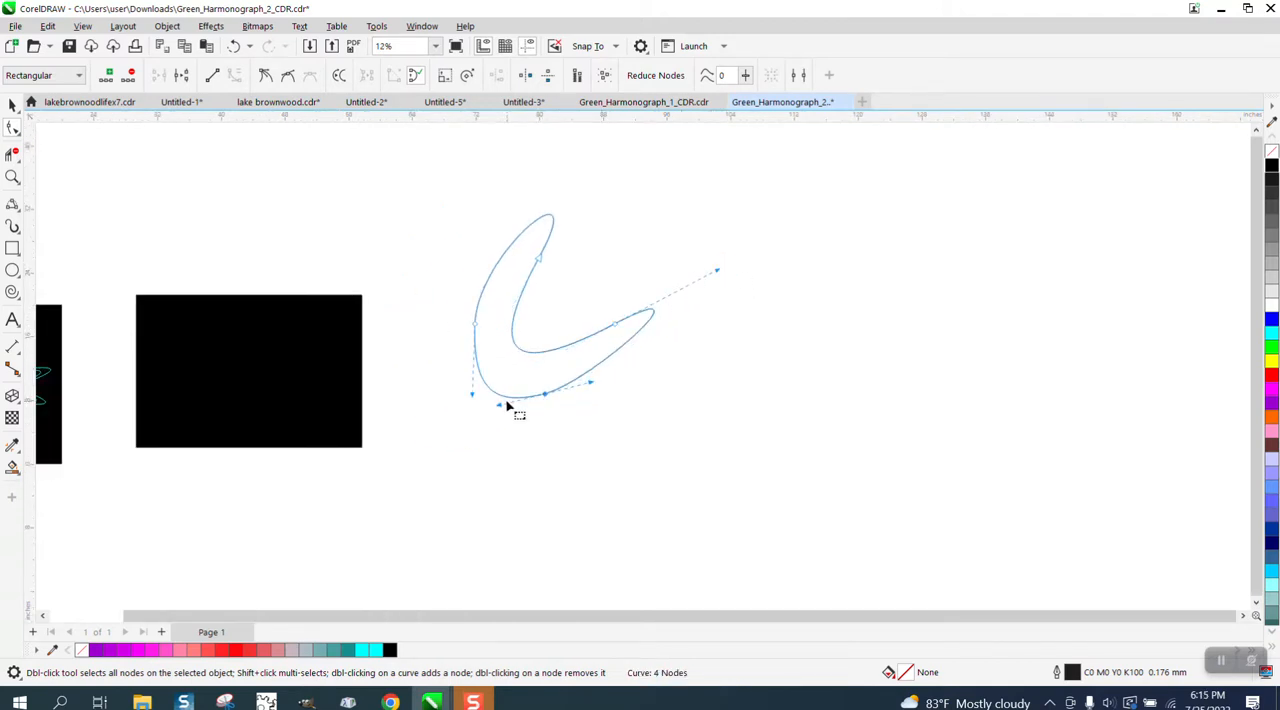
drag(503, 412, 514, 409)
Make a copy of the crescent scaled to about 8.7% and place it inside the lower-left bend of the original.
click(12, 104)
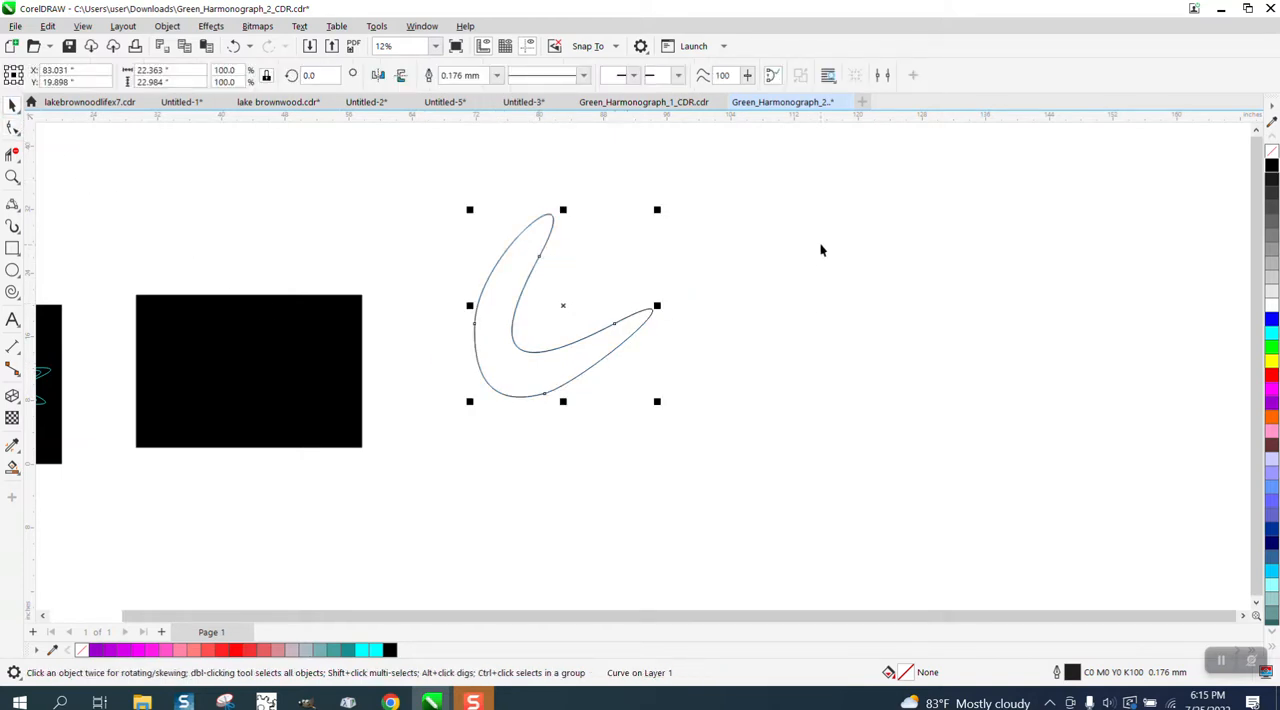
drag(659, 210, 578, 295)
drag(509, 367, 509, 366)
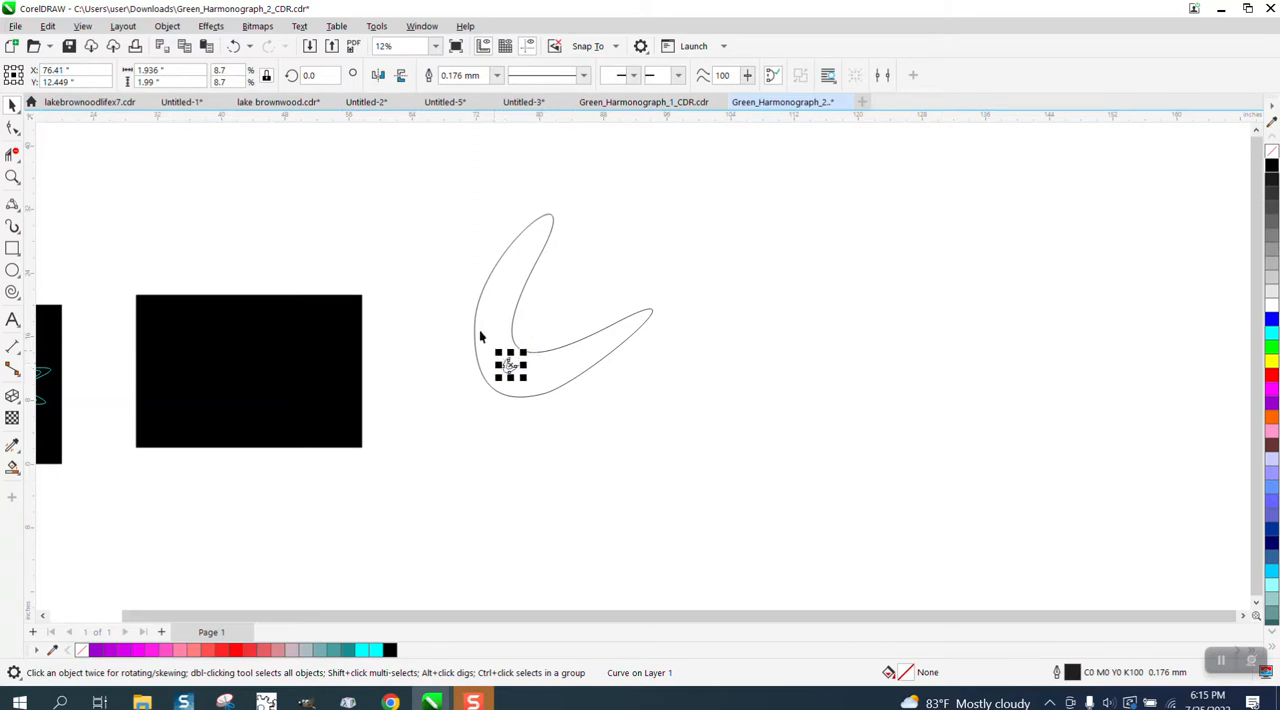
Blend the large and small crescents with 33 steps and give the blend a cyan outline.
drag(466, 204, 693, 453)
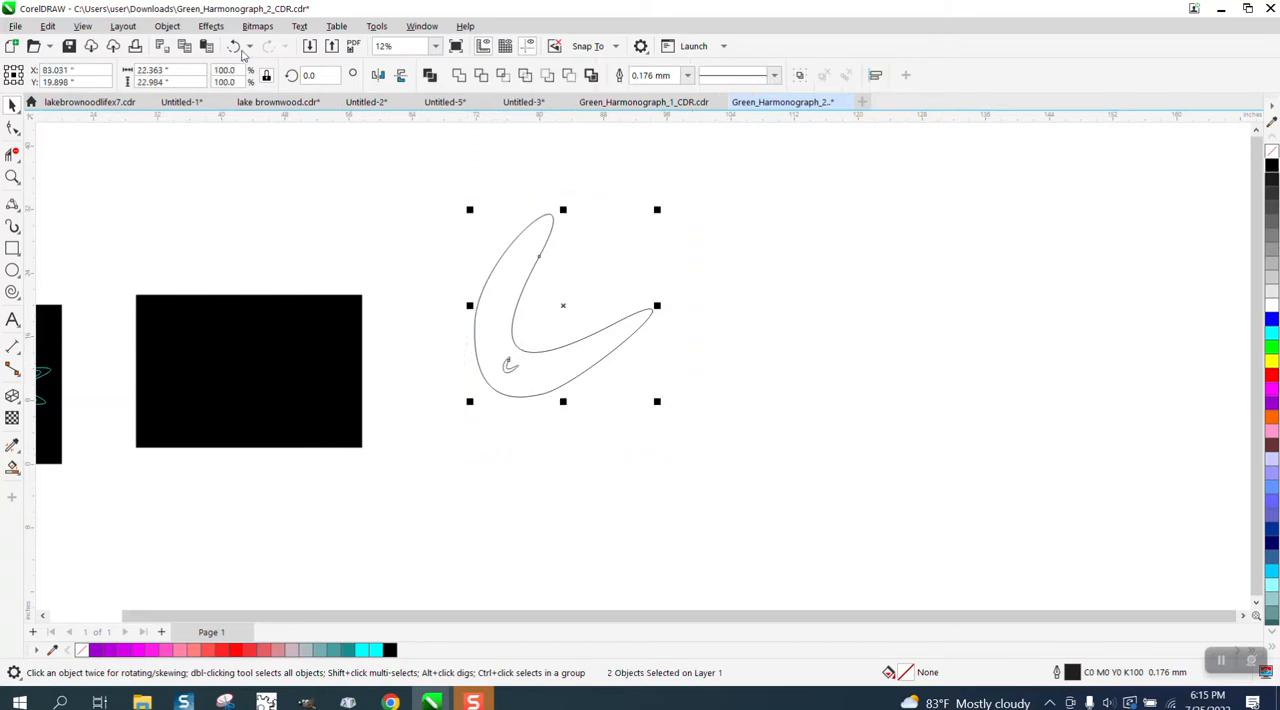
click(216, 28)
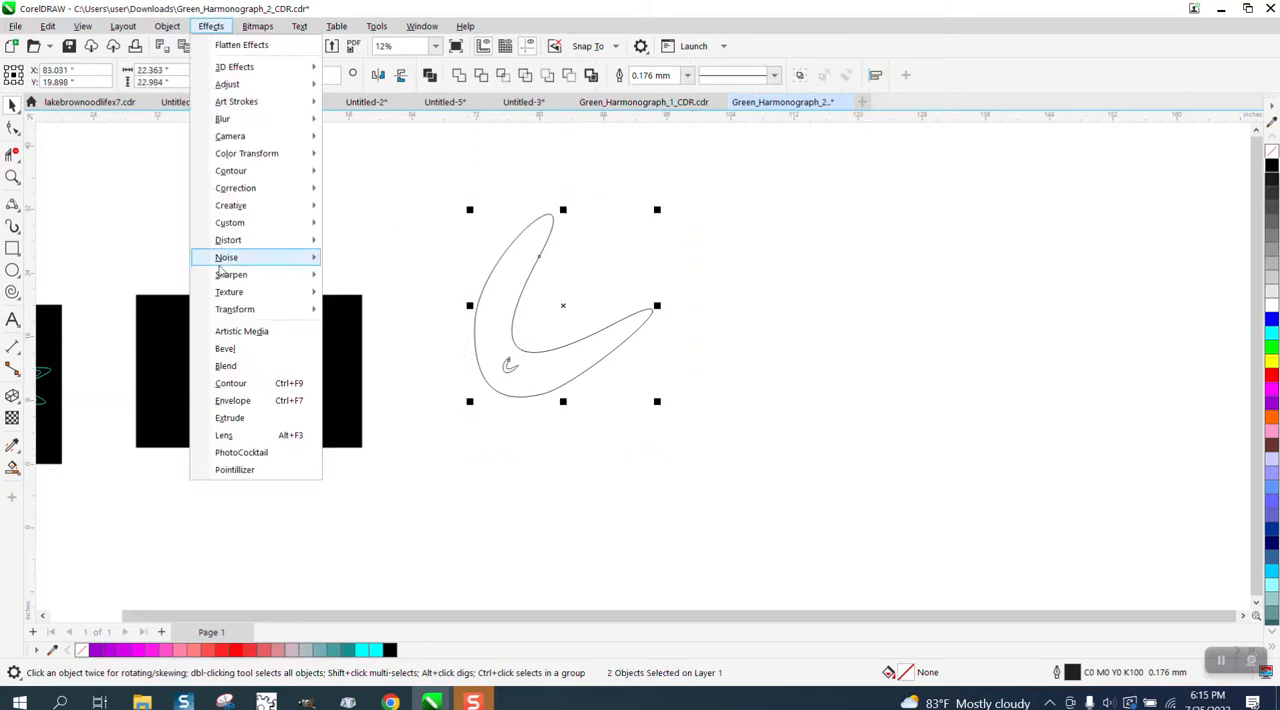
click(228, 366)
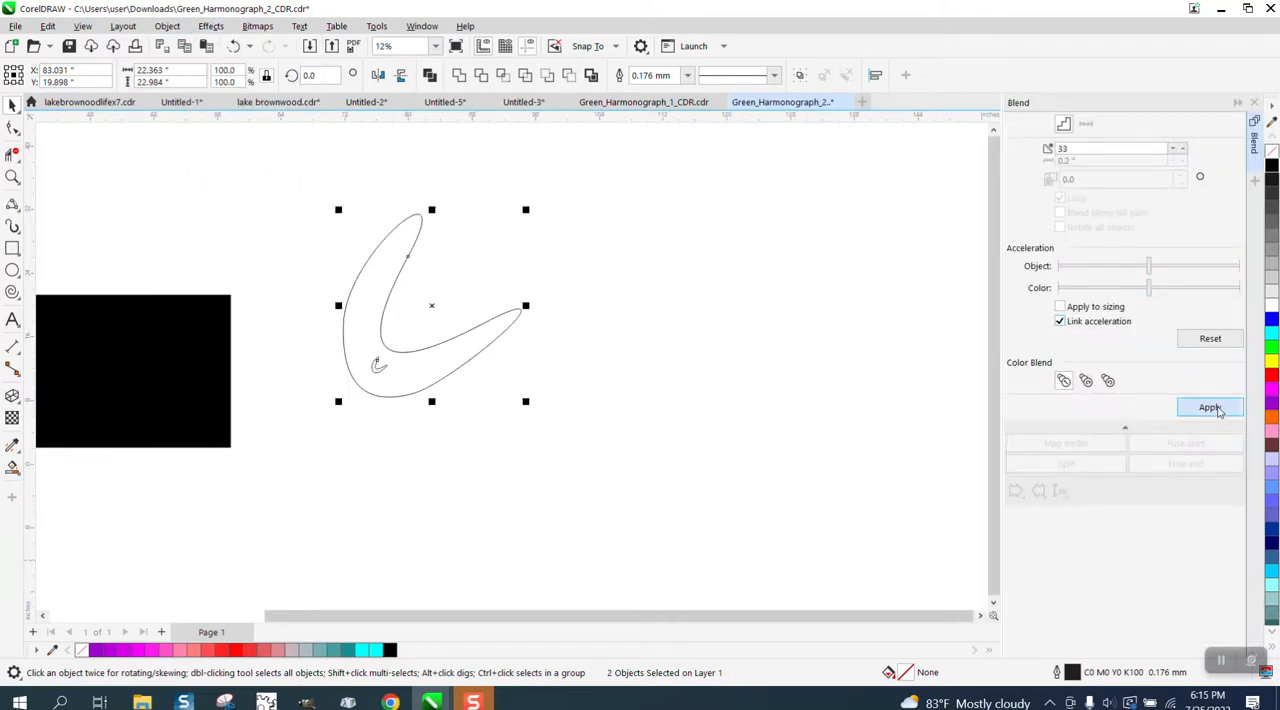
click(1212, 408)
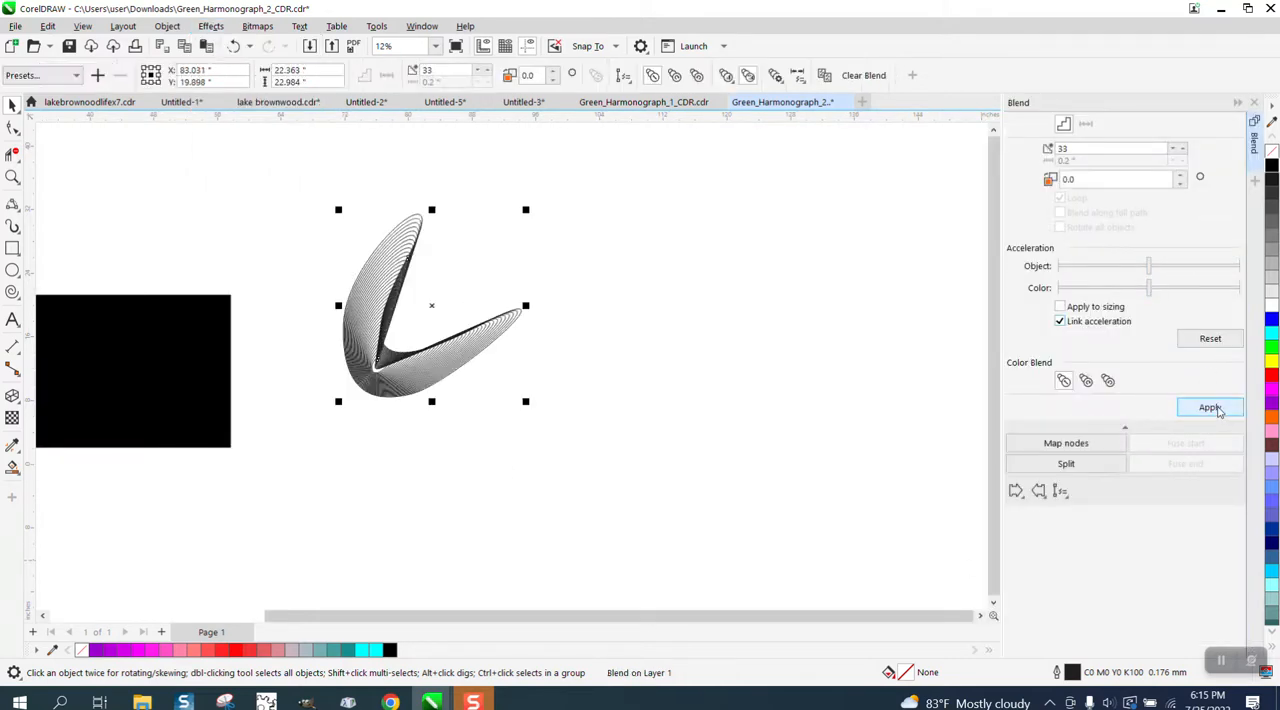
right_click(1271, 334)
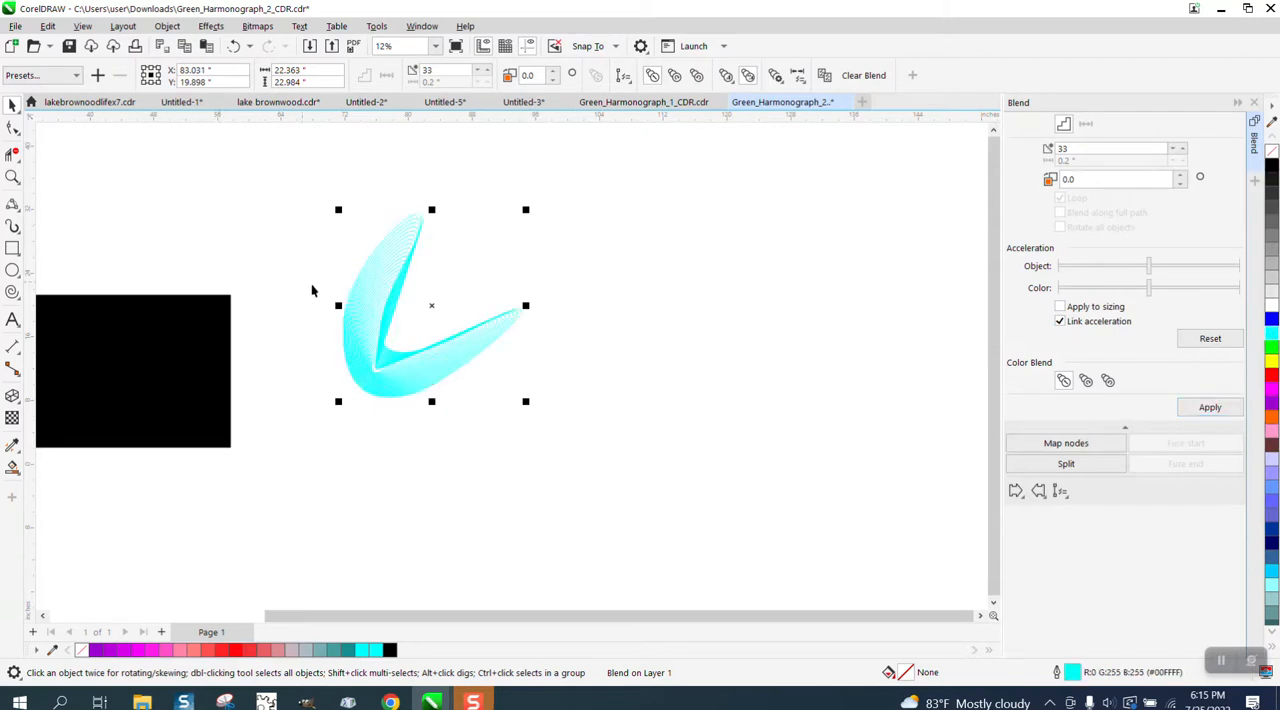
Move the black rectangle behind the cyan blend and enlarge it to about 40.9 by 27.6 inches as its background.
drag(223, 343, 346, 296)
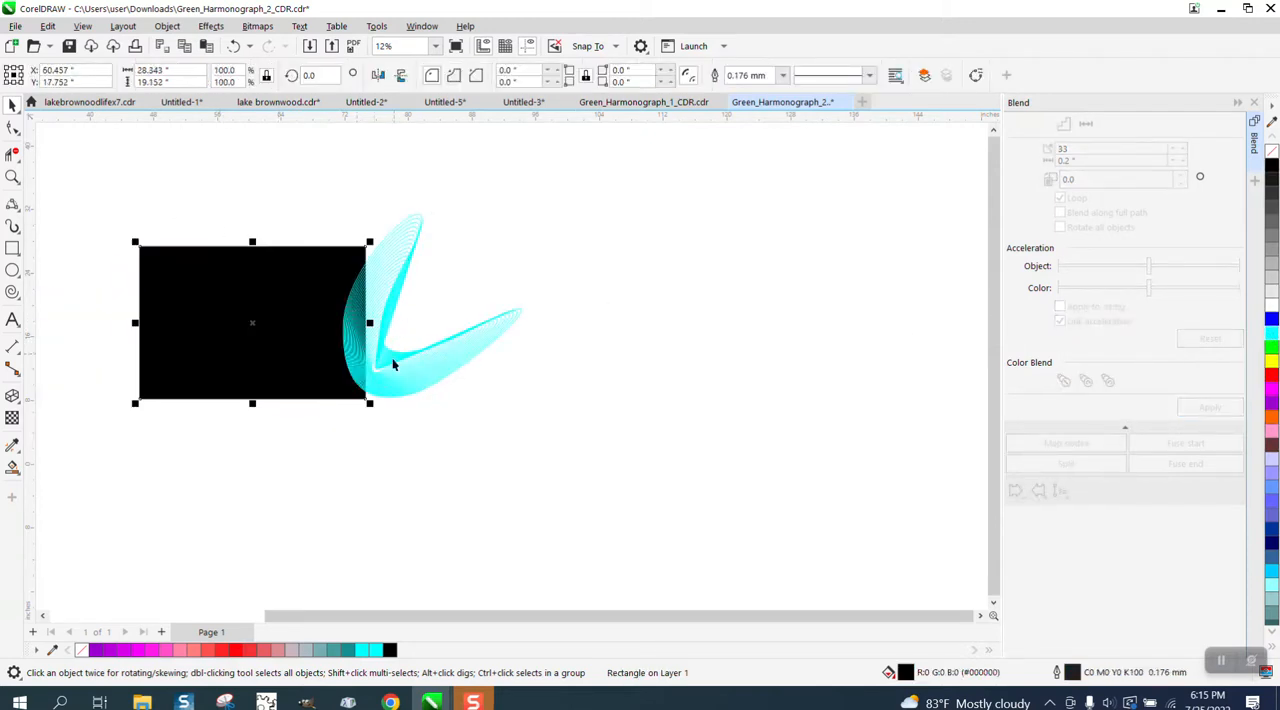
drag(370, 403, 569, 475)
drag(288, 366, 381, 322)
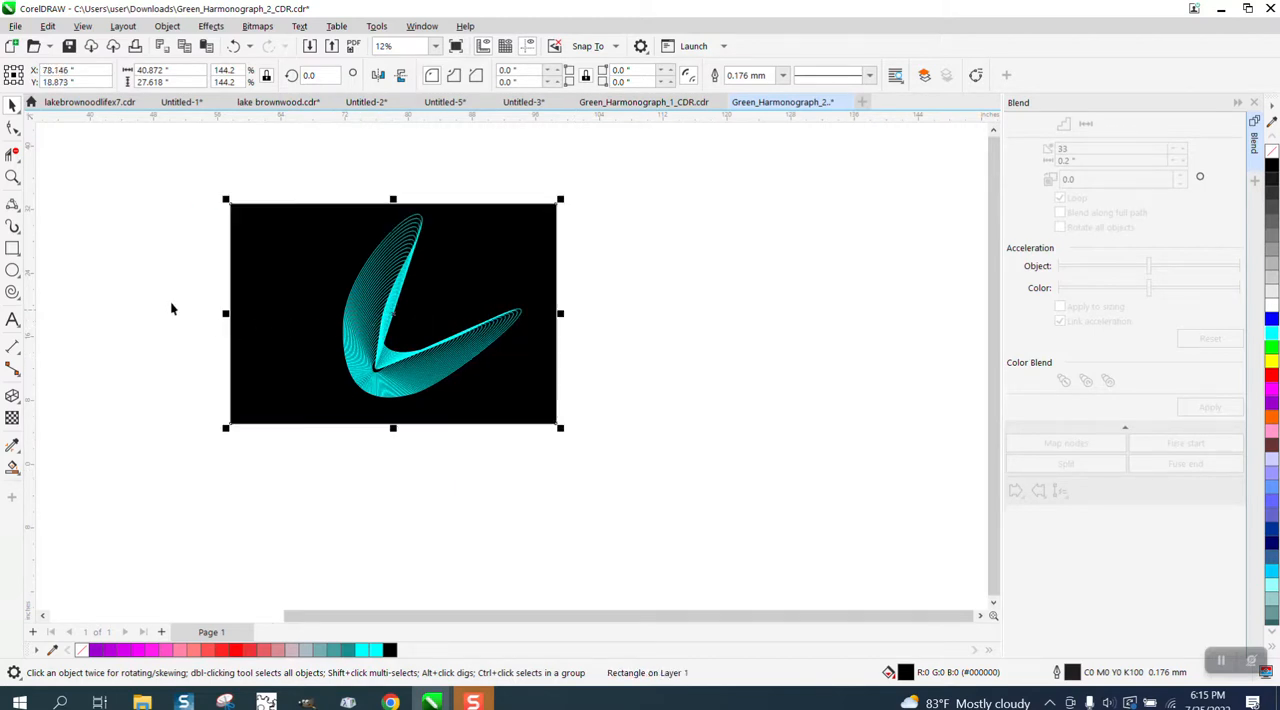
click(12, 177)
drag(296, 199, 653, 441)
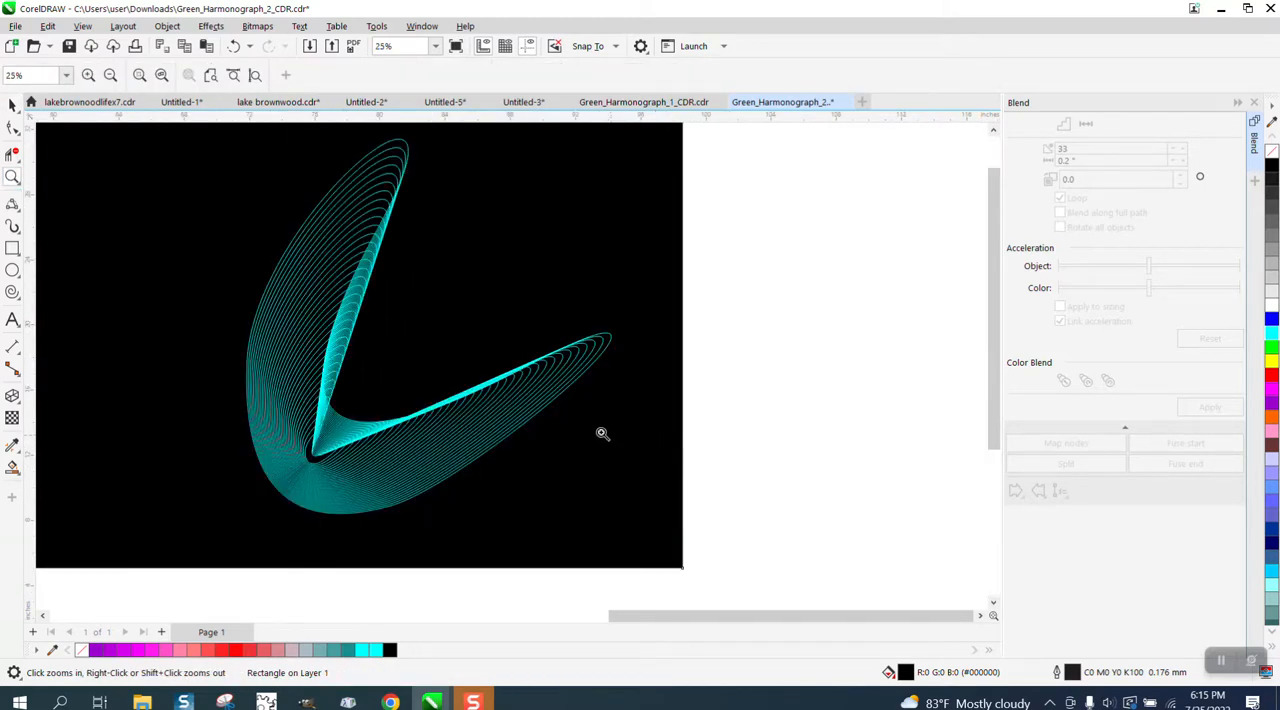
click(12, 105)
scroll(753, 304, down, 1)
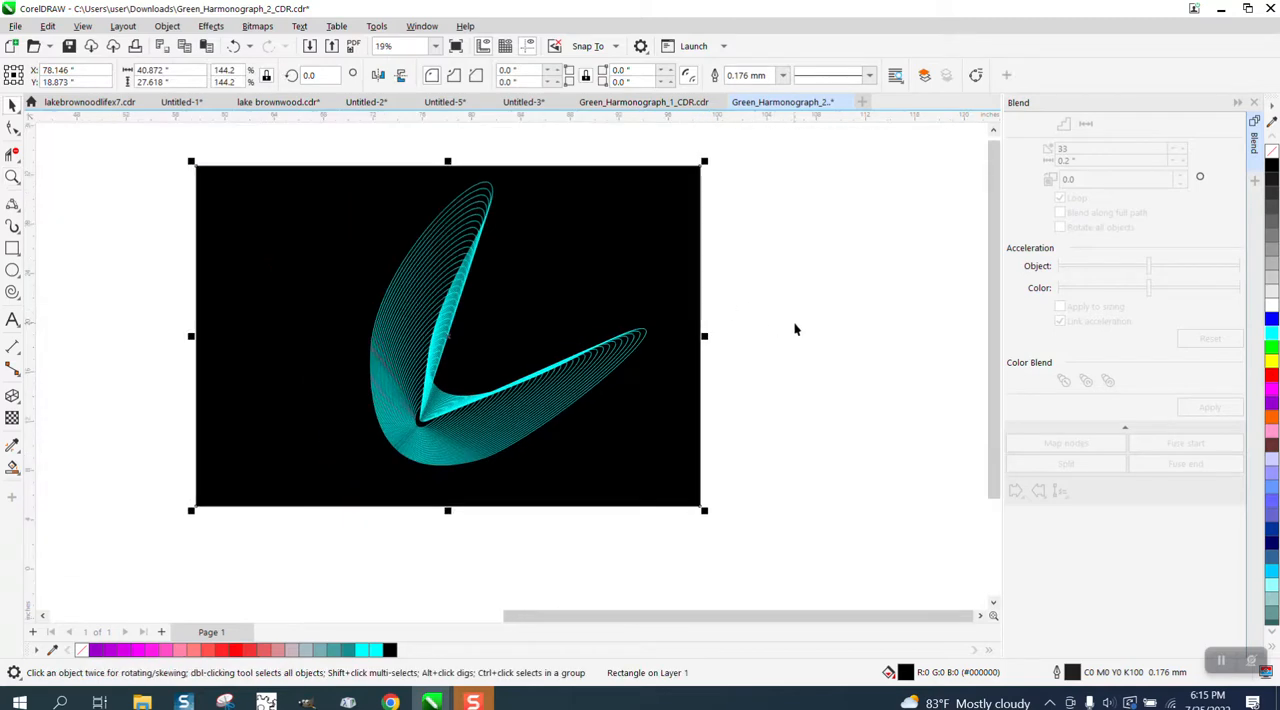
Try a rotated copy of the cyan blend over the original, and delete the copy.
click(794, 326)
click(465, 286)
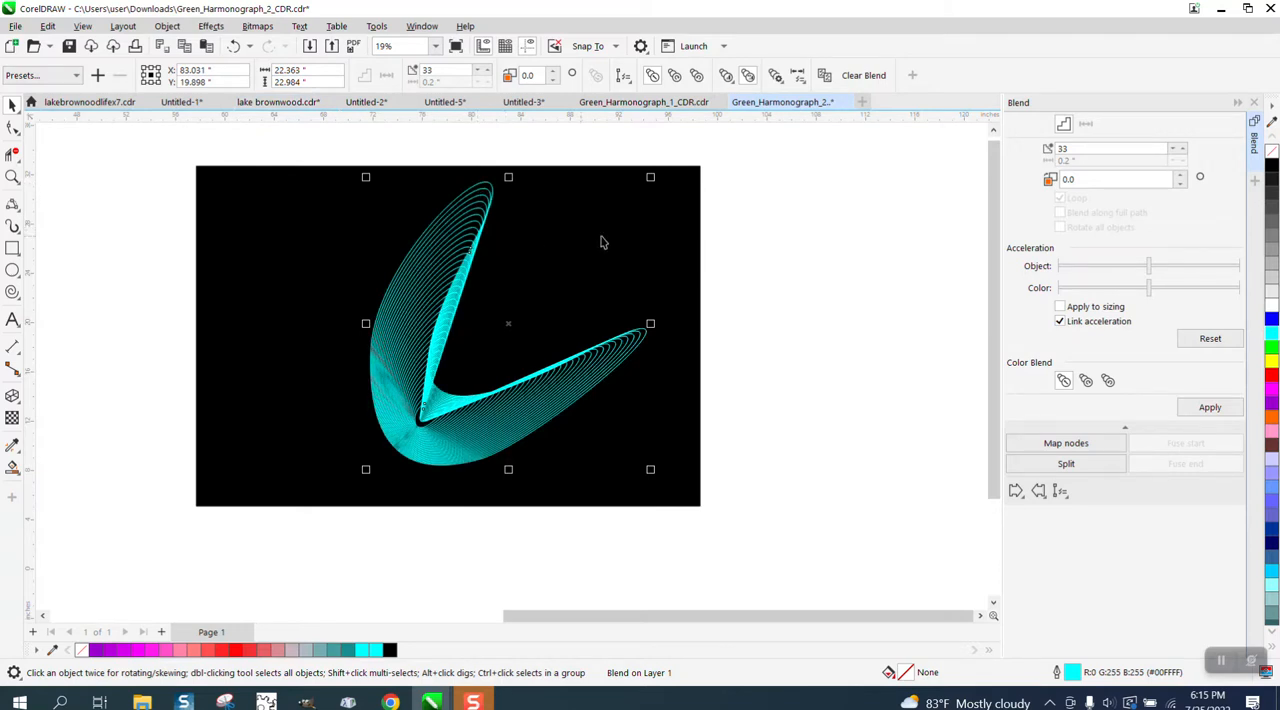
click(510, 320)
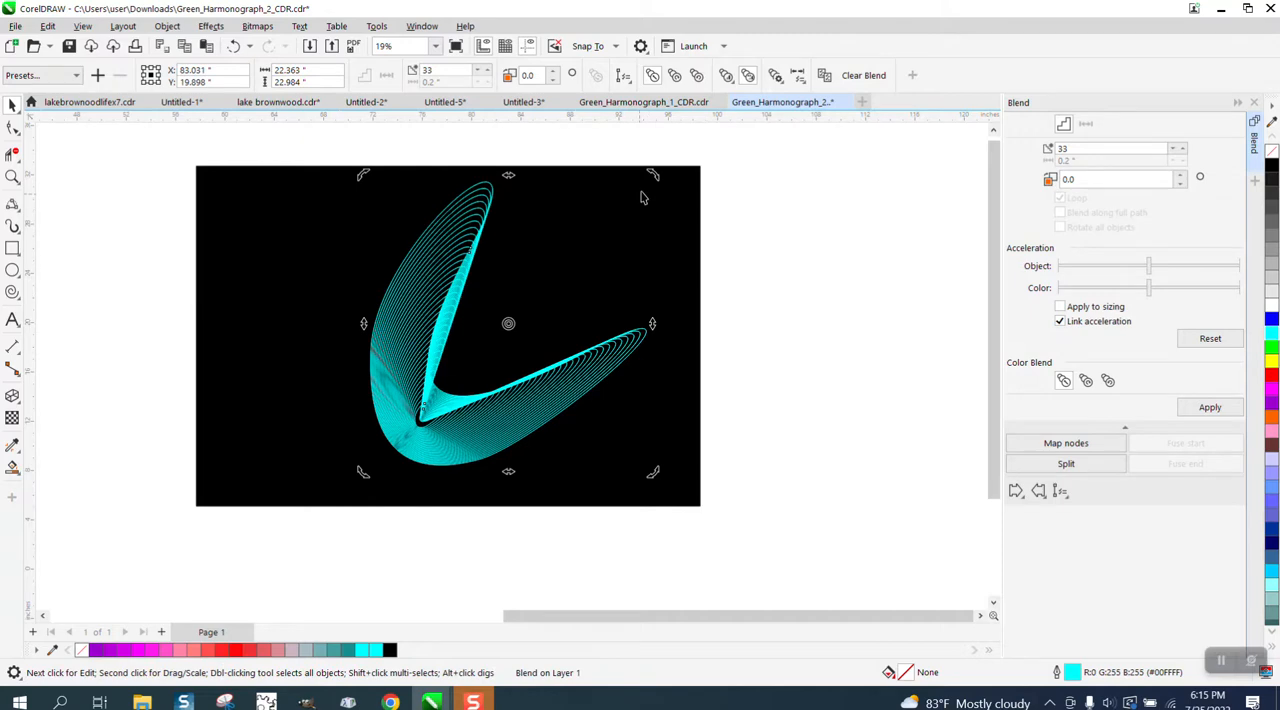
drag(652, 176, 703, 504)
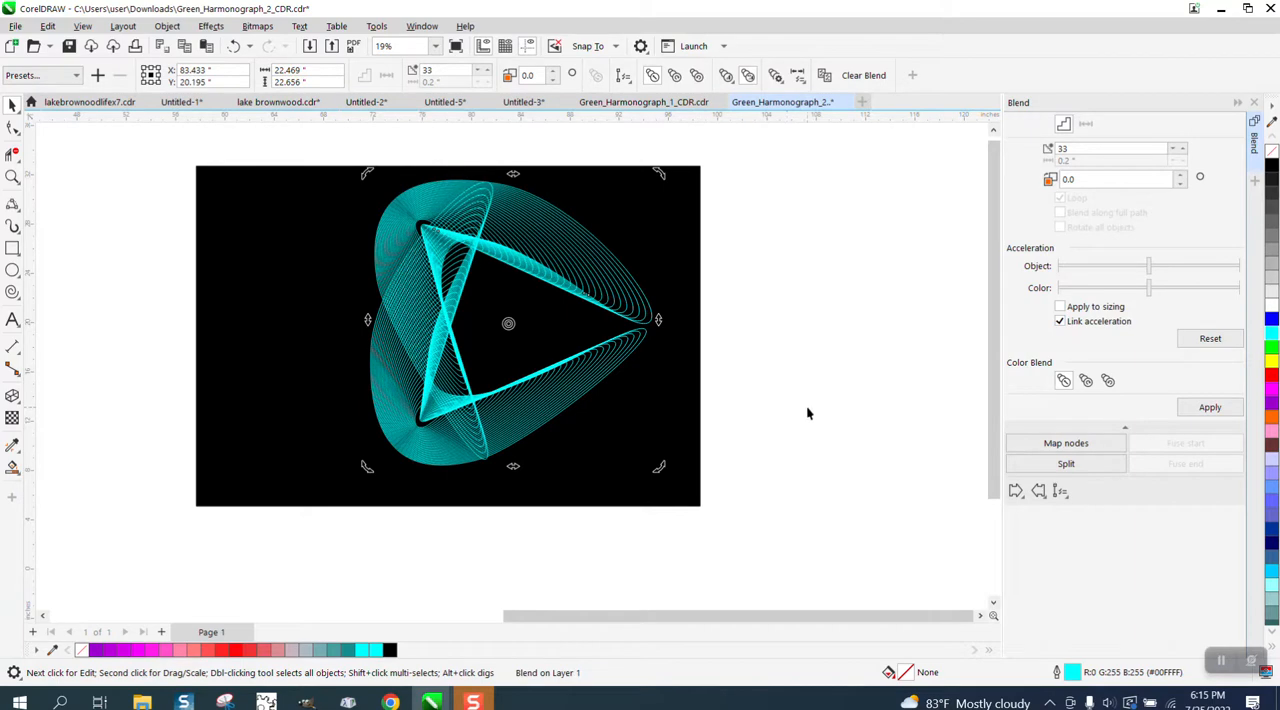
key(Delete)
Break the cyan blend apart and group its resulting objects.
click(460, 328)
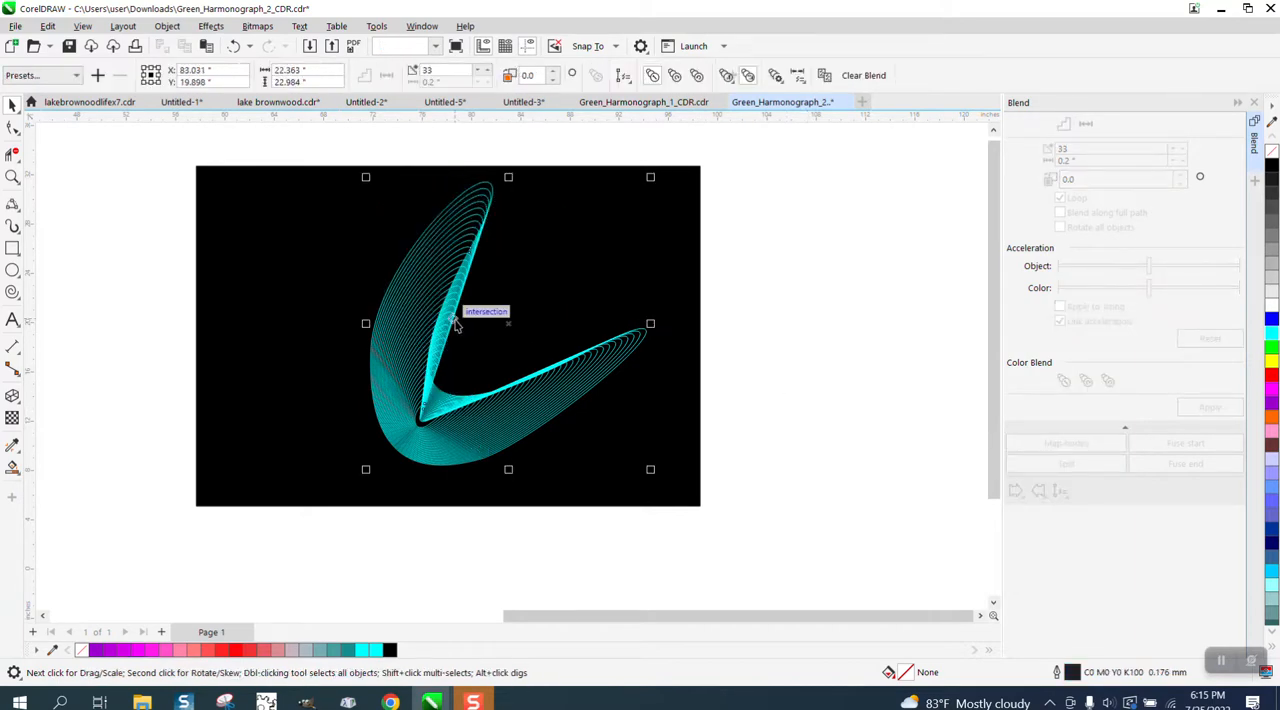
click(167, 26)
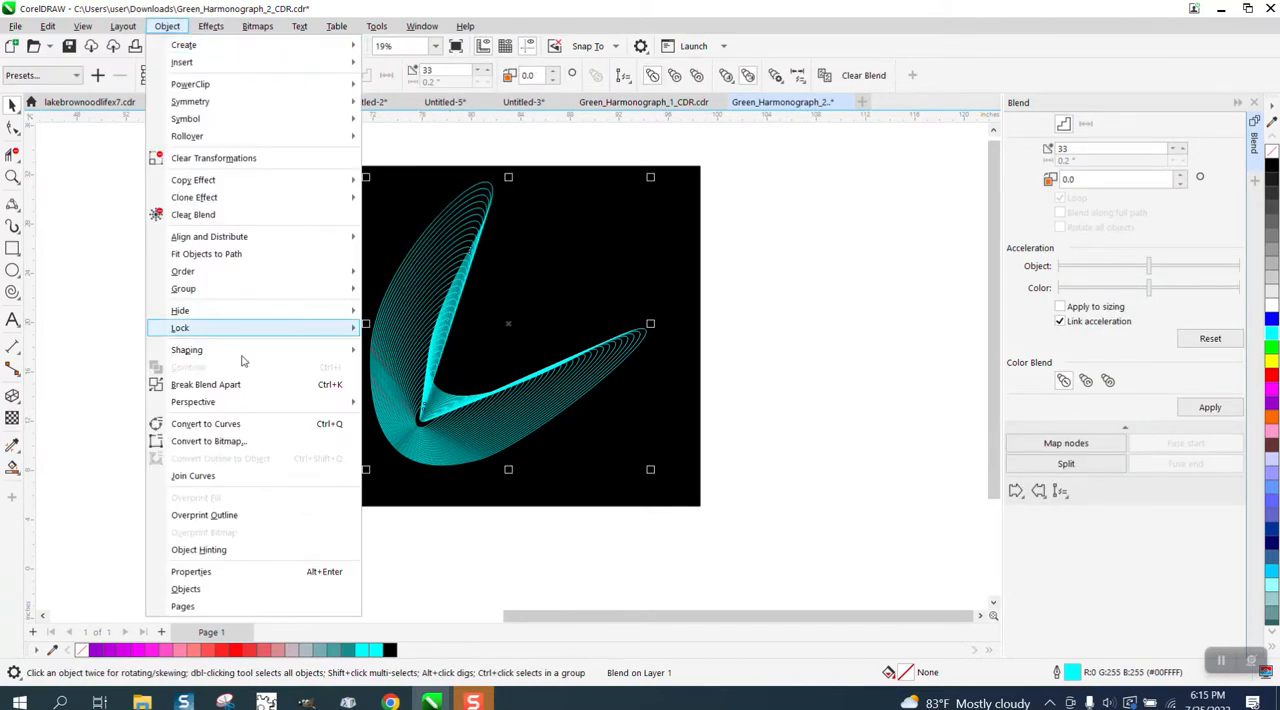
click(242, 384)
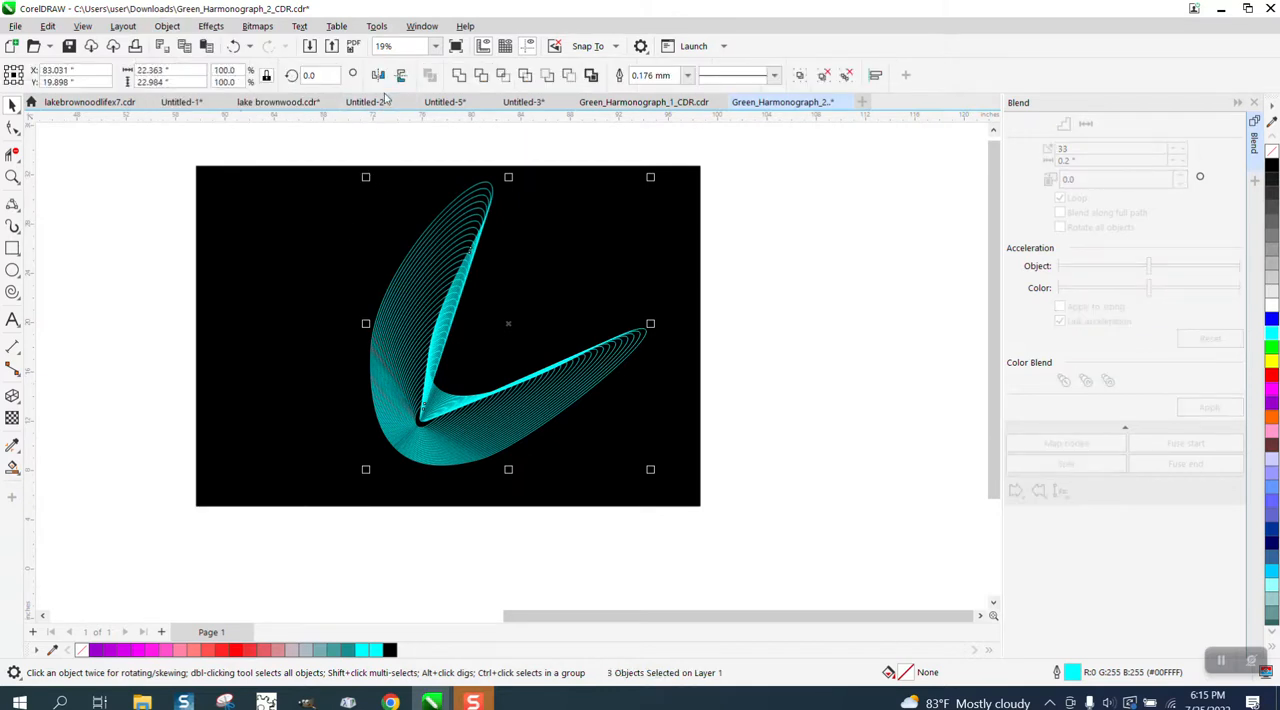
drag(327, 146, 692, 525)
key(ctrl+g)
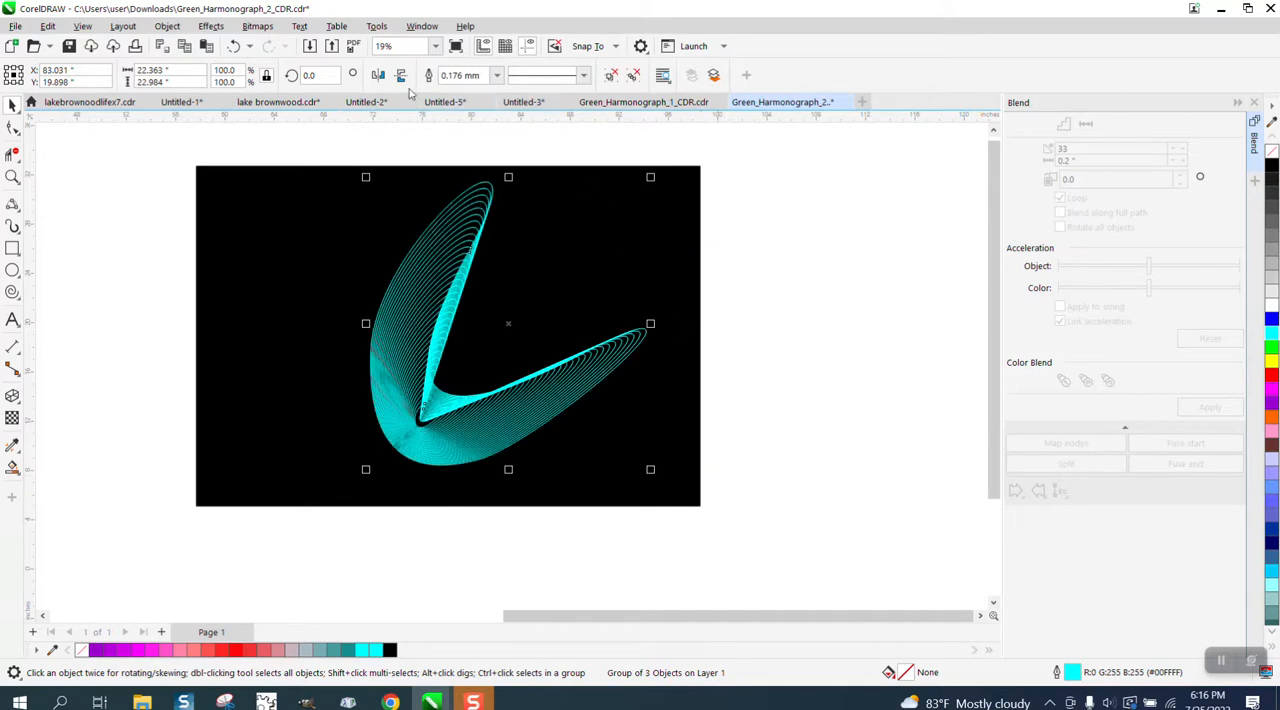
Create a horizontally mirrored copy of the grouped cyan blend over the original.
click(379, 76)
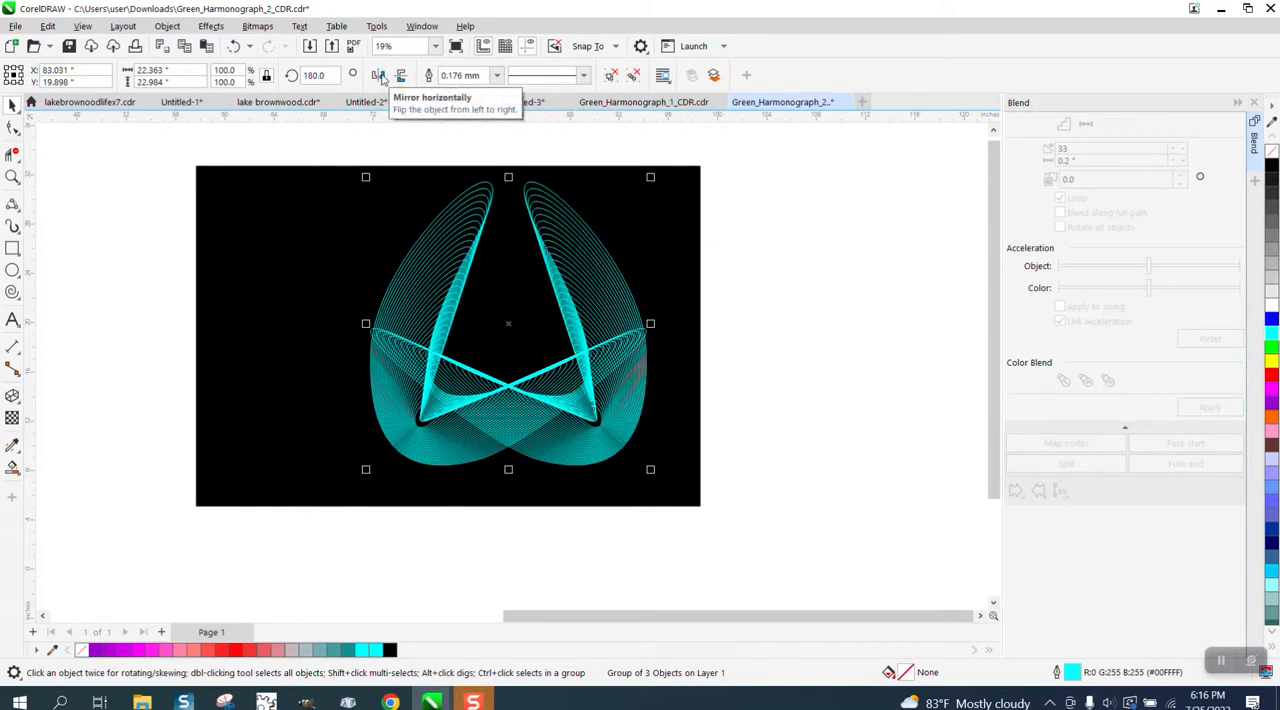
Try a vertically mirrored copy of both cyan groups, inspect its line crossings up close, and undo the copy.
drag(298, 140, 727, 563)
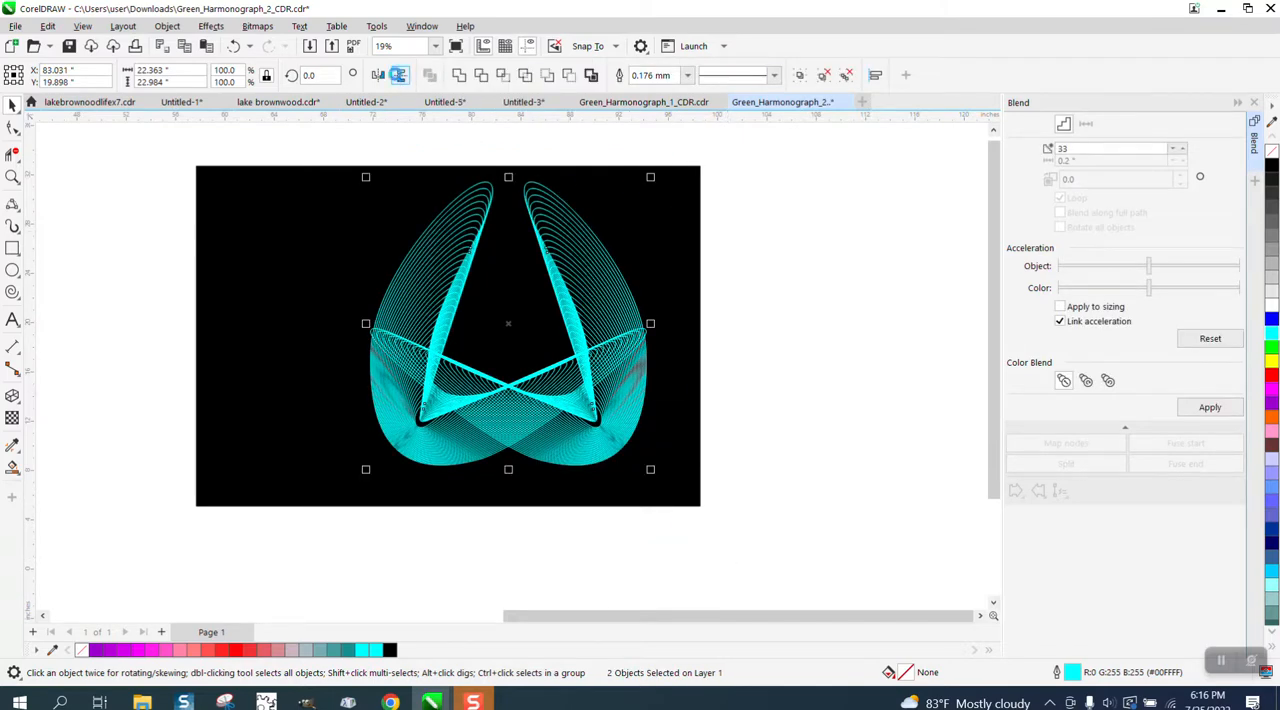
click(398, 75)
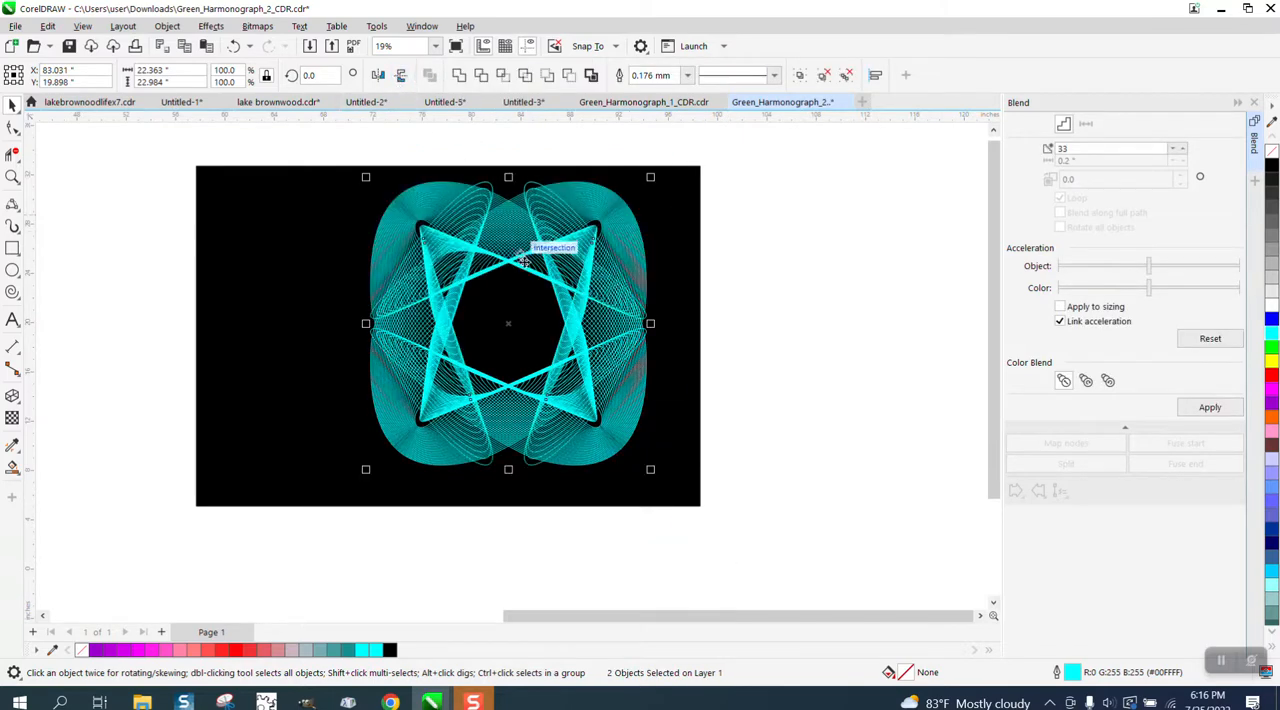
click(12, 178)
drag(419, 215, 618, 338)
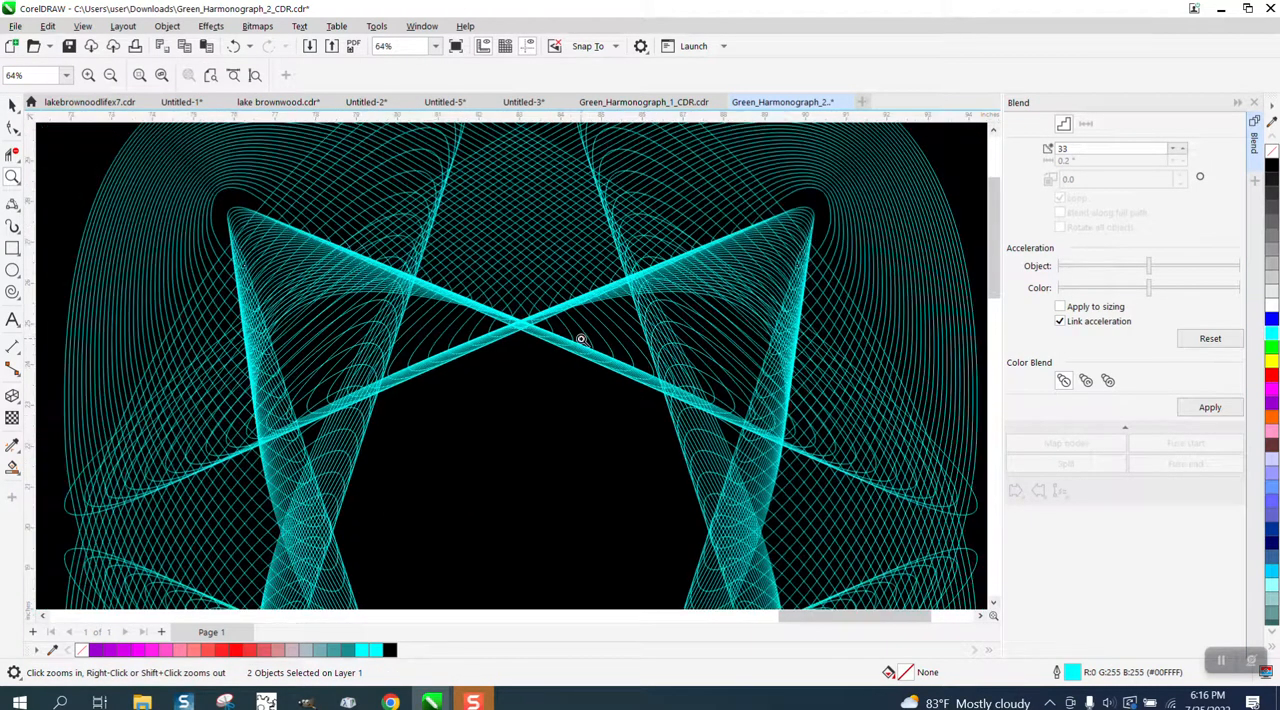
drag(563, 350, 637, 383)
scroll(612, 356, down, 5)
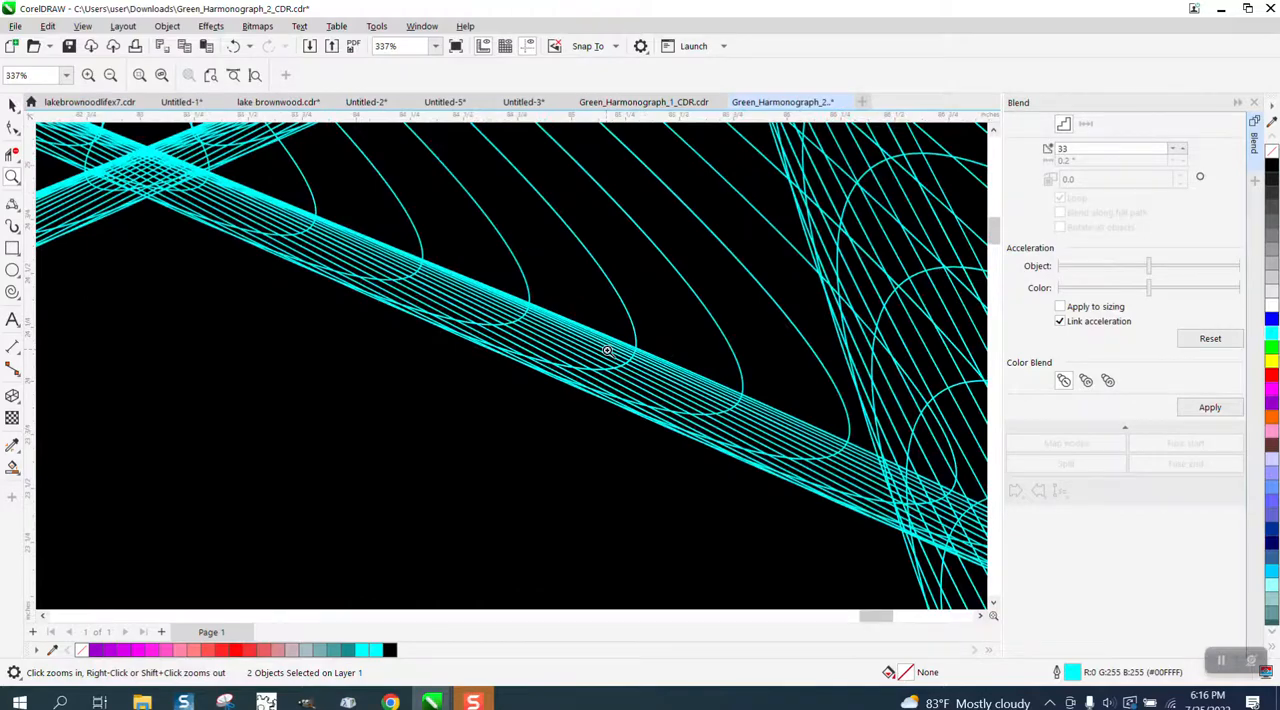
scroll(606, 346, down, 1)
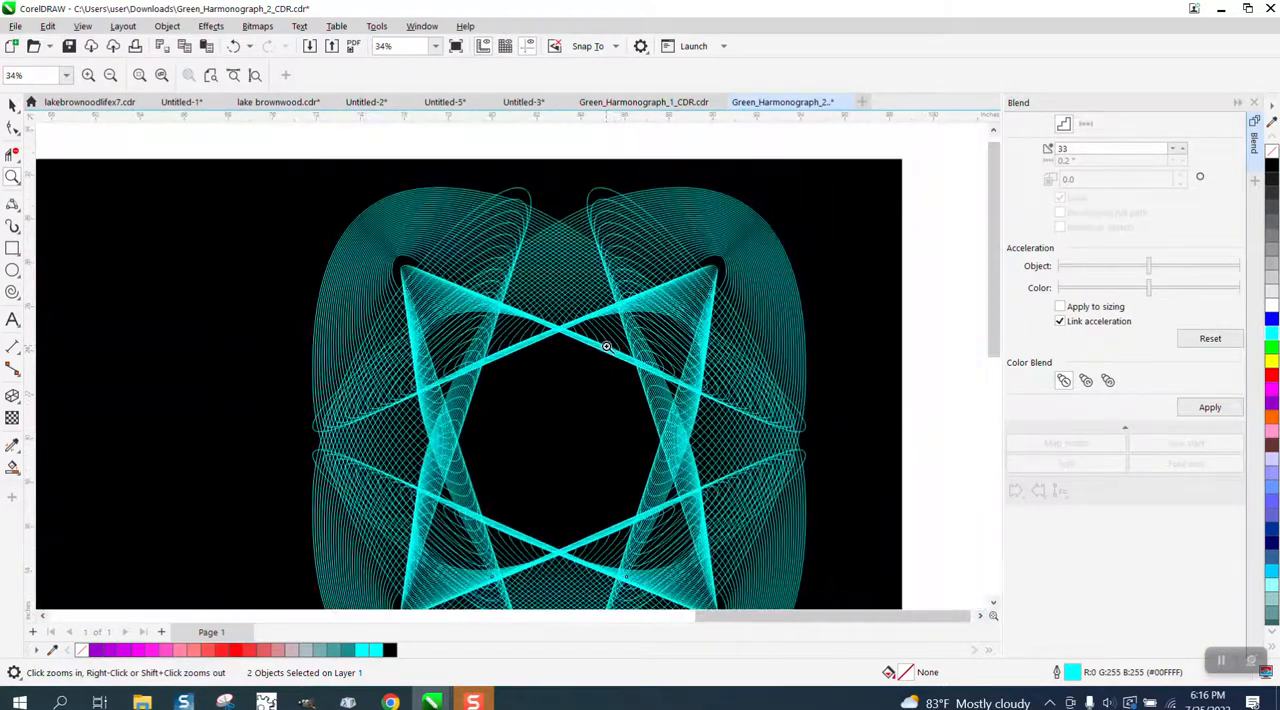
scroll(425, 264, down, 1)
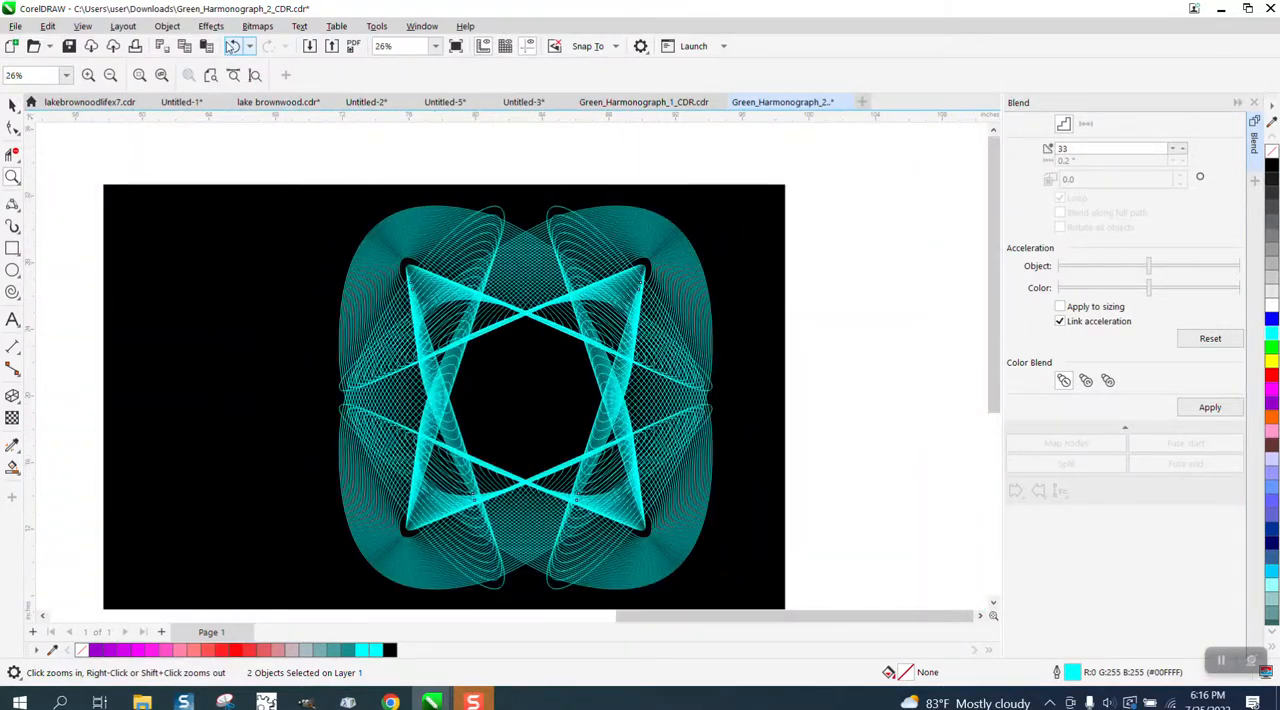
click(232, 46)
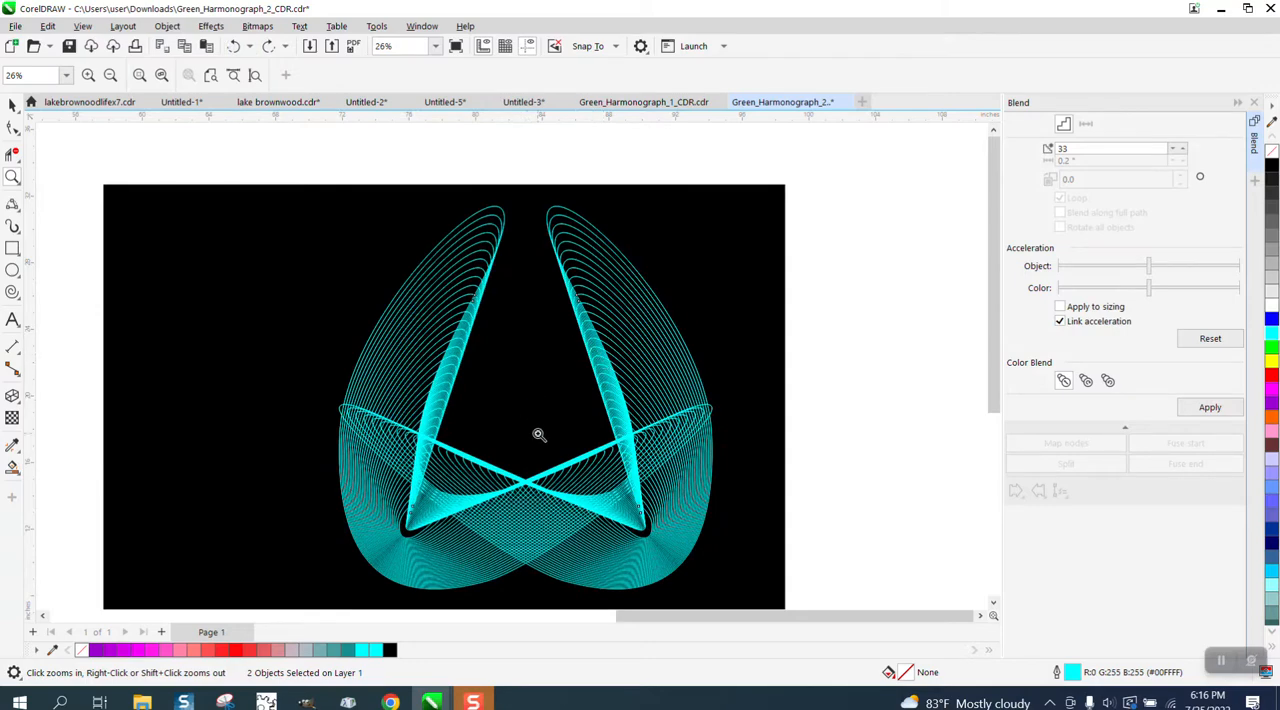
Examine the line spacing at the lower curve and upper tips of the two mirrored cyan groups.
drag(691, 545, 690, 544)
scroll(437, 330, down, 3)
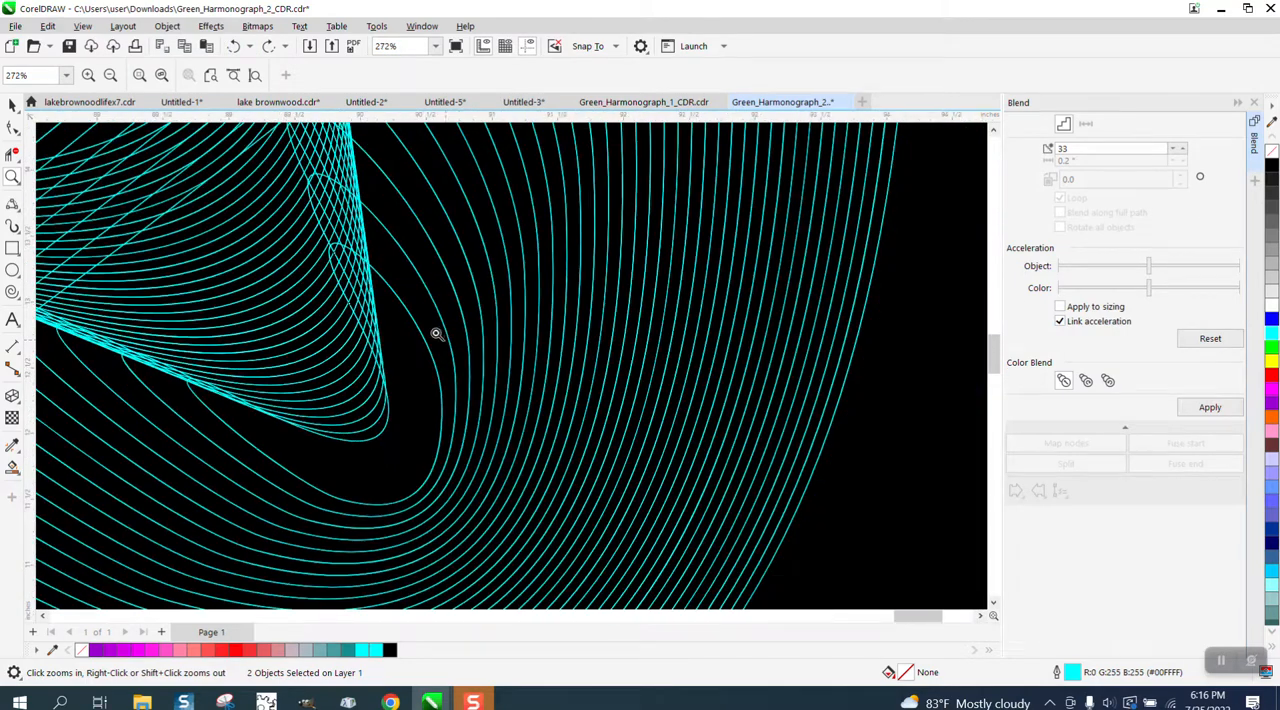
scroll(523, 352, down, 3)
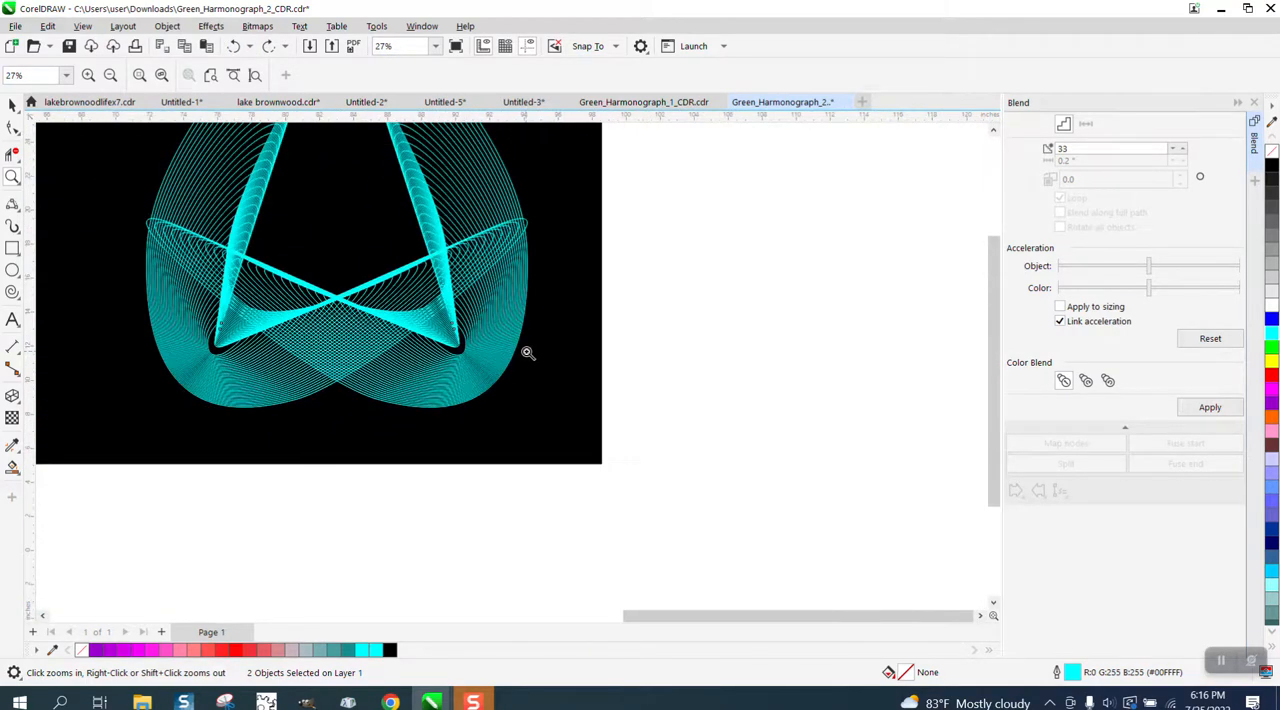
drag(474, 194, 474, 240)
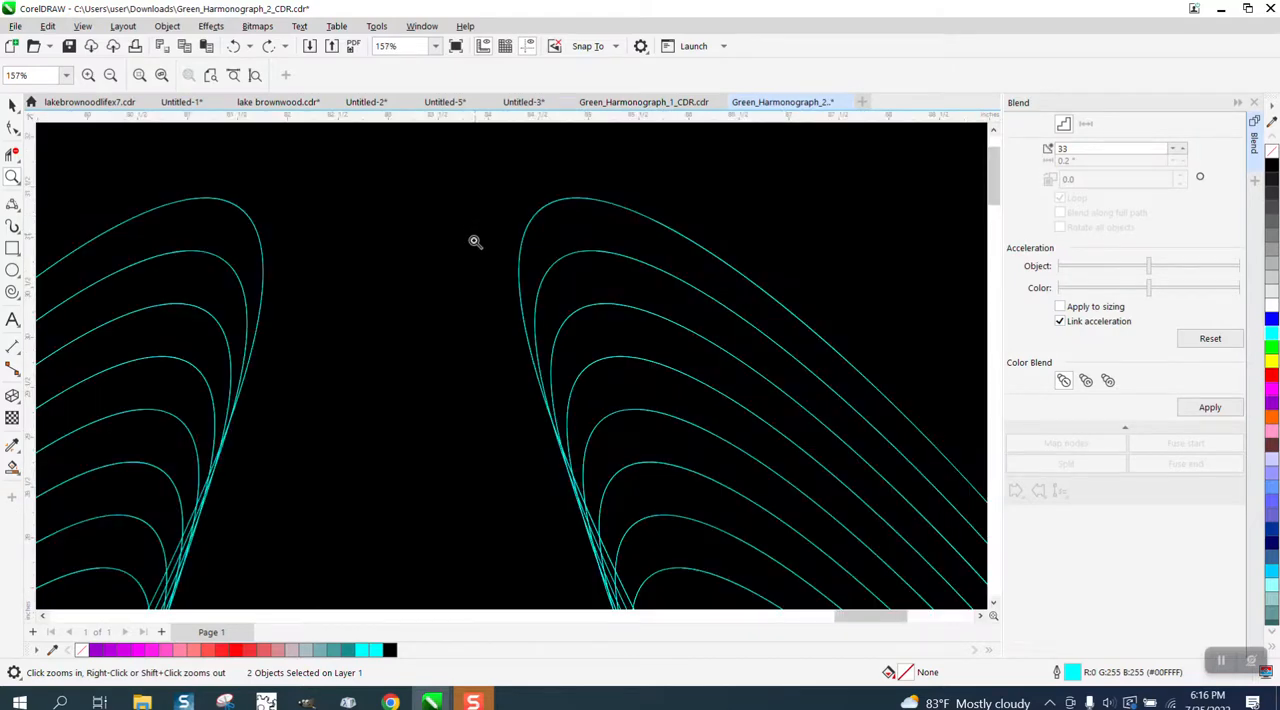
scroll(474, 240, down, 3)
scroll(471, 243, down, 1)
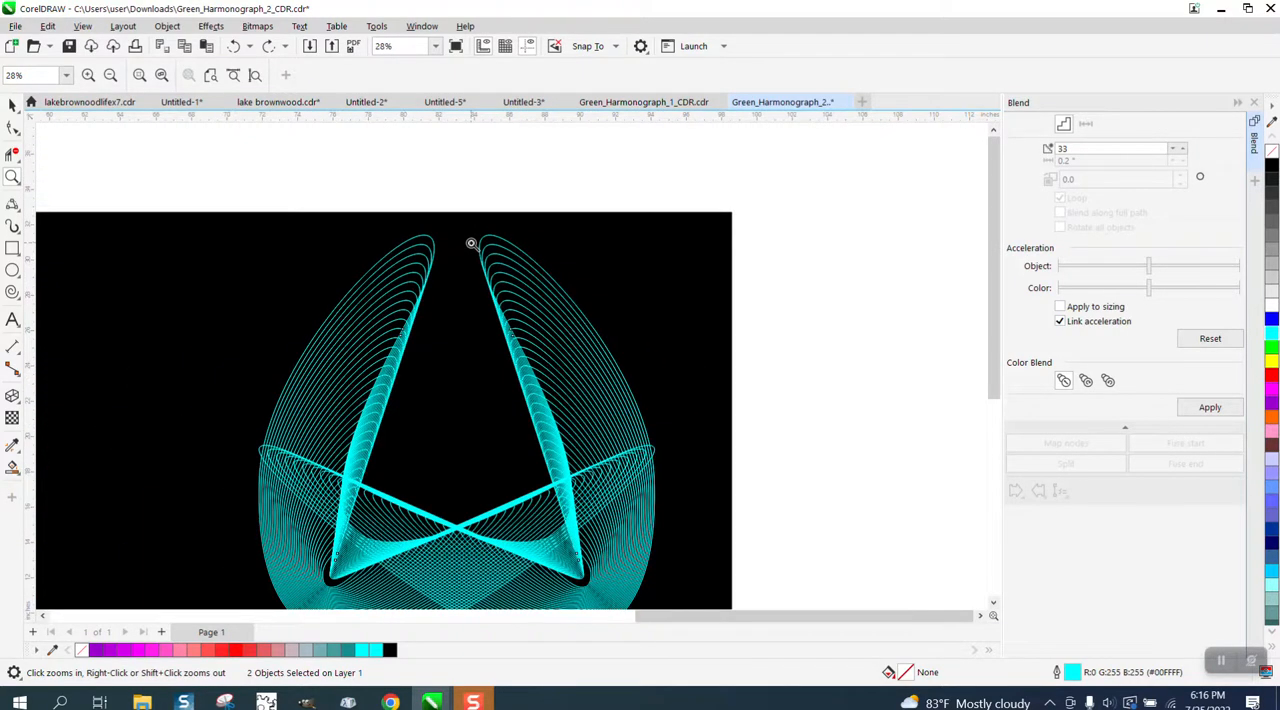
scroll(471, 243, down, 1)
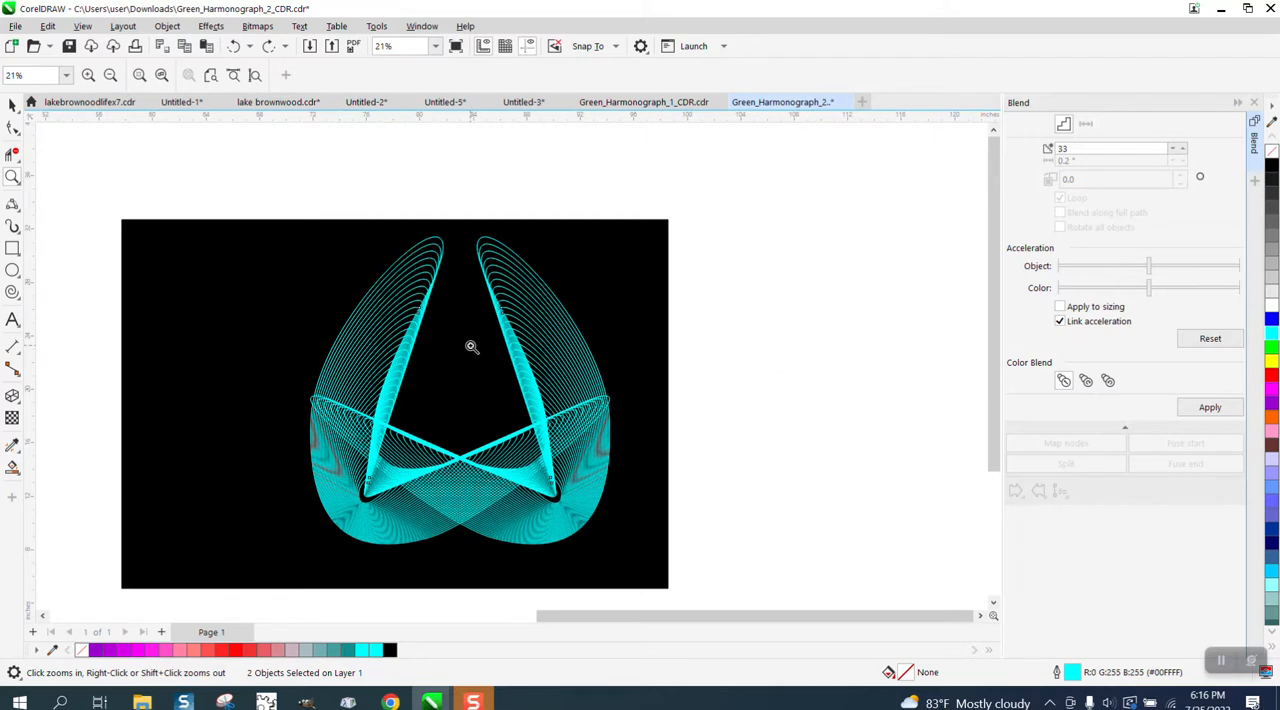
Move the mirrored cyan group toward the original to X 80.246 and Y 19.755 inches so their upper tips meet.
click(12, 104)
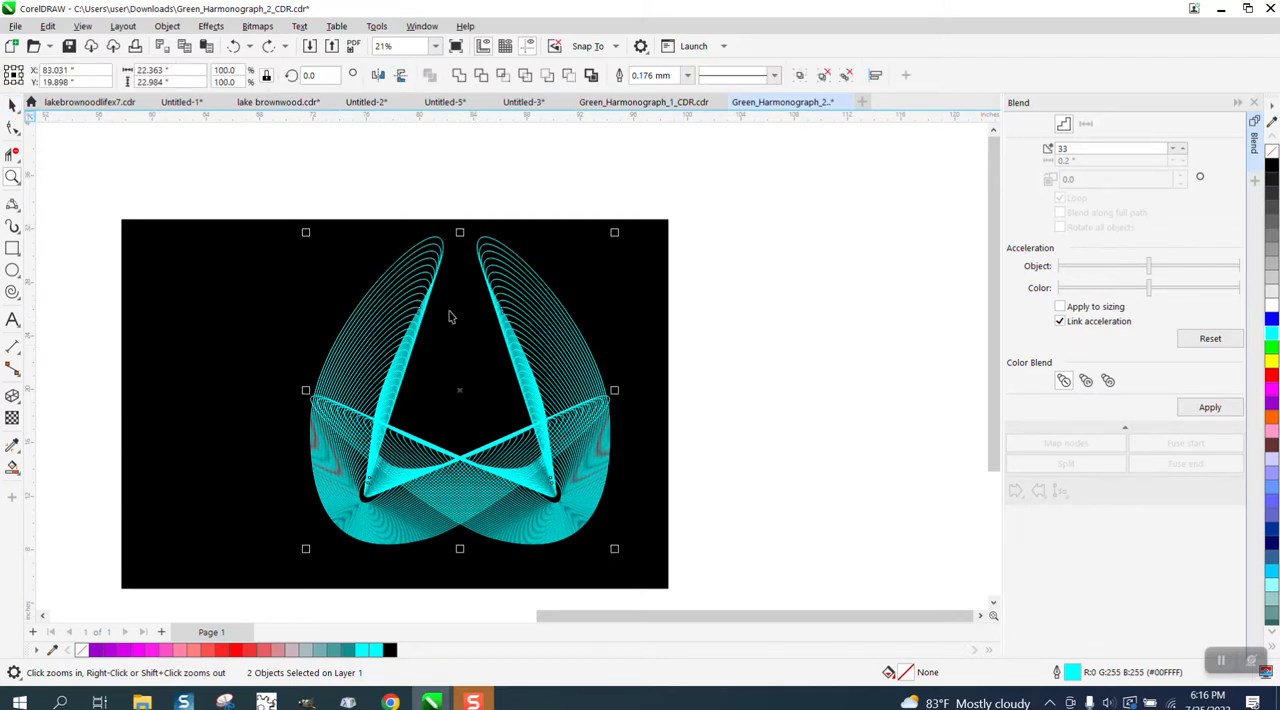
click(670, 318)
click(580, 337)
click(580, 336)
drag(577, 333, 528, 335)
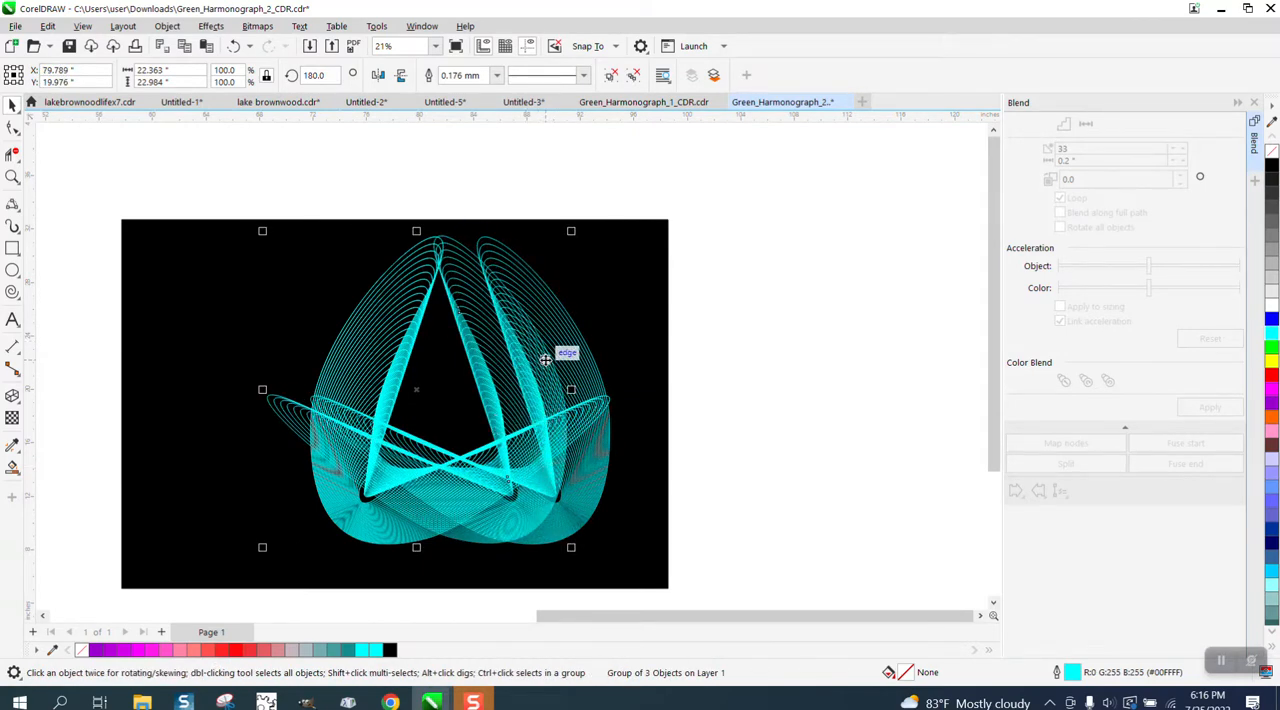
key(XF86Calculator)
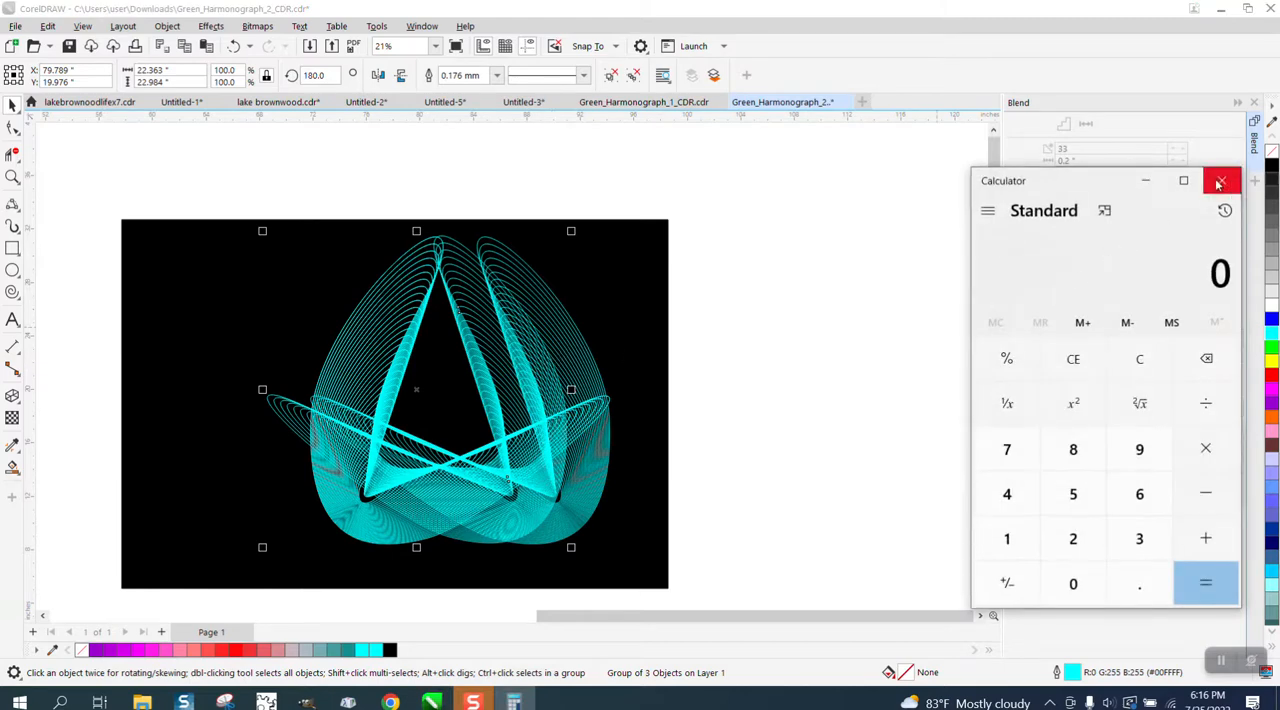
click(1221, 180)
drag(580, 357, 552, 354)
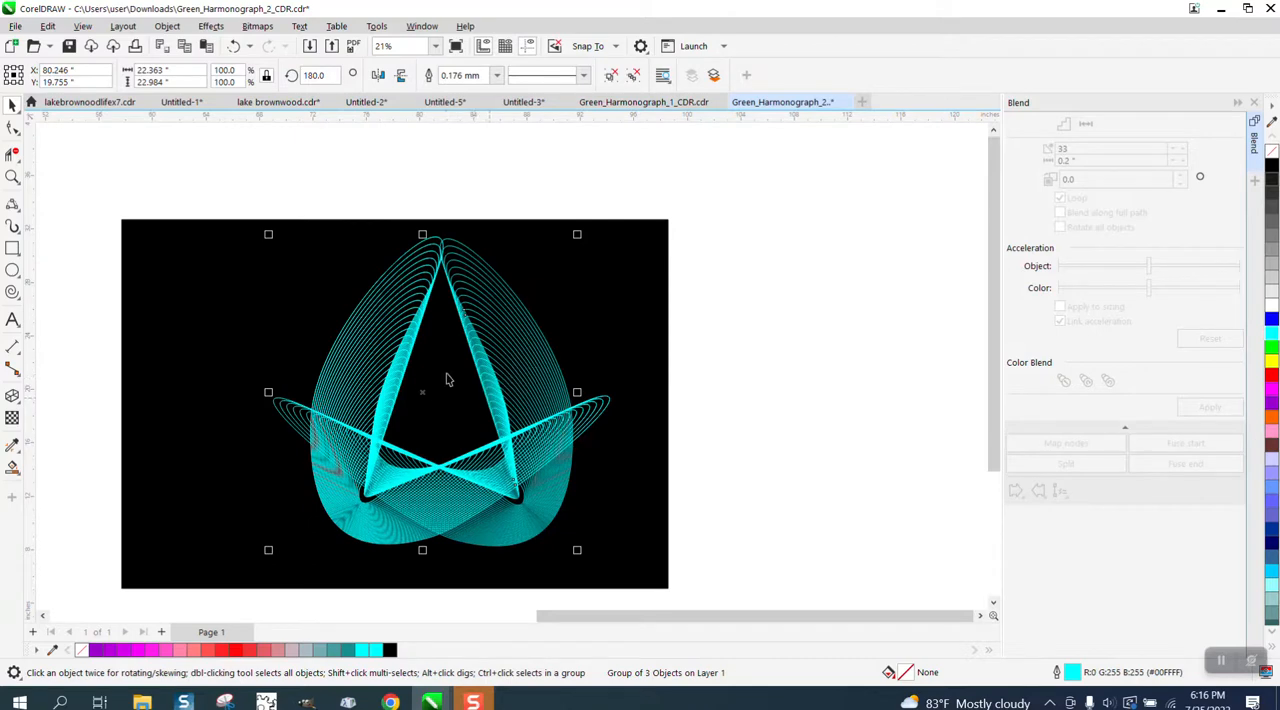
click(710, 330)
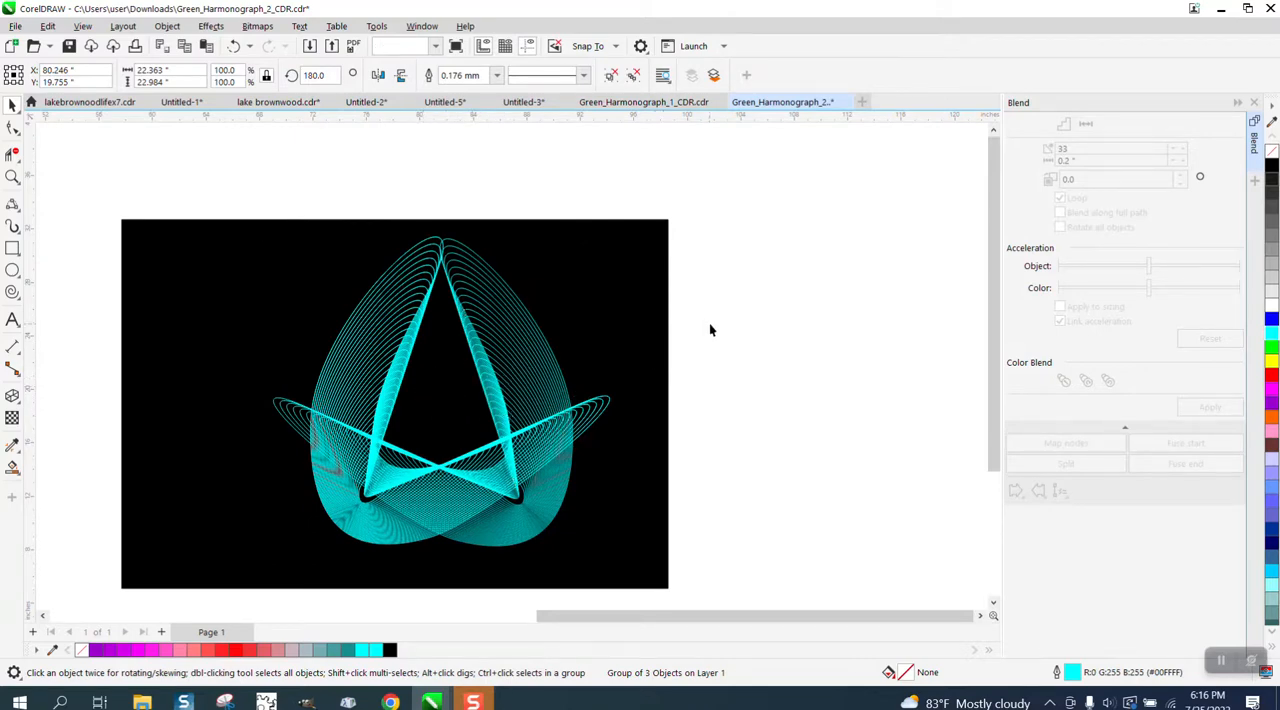
Examine the earlier cyan harmonograph designs on black squares elsewhere in the drawing.
scroll(705, 329, down, 4)
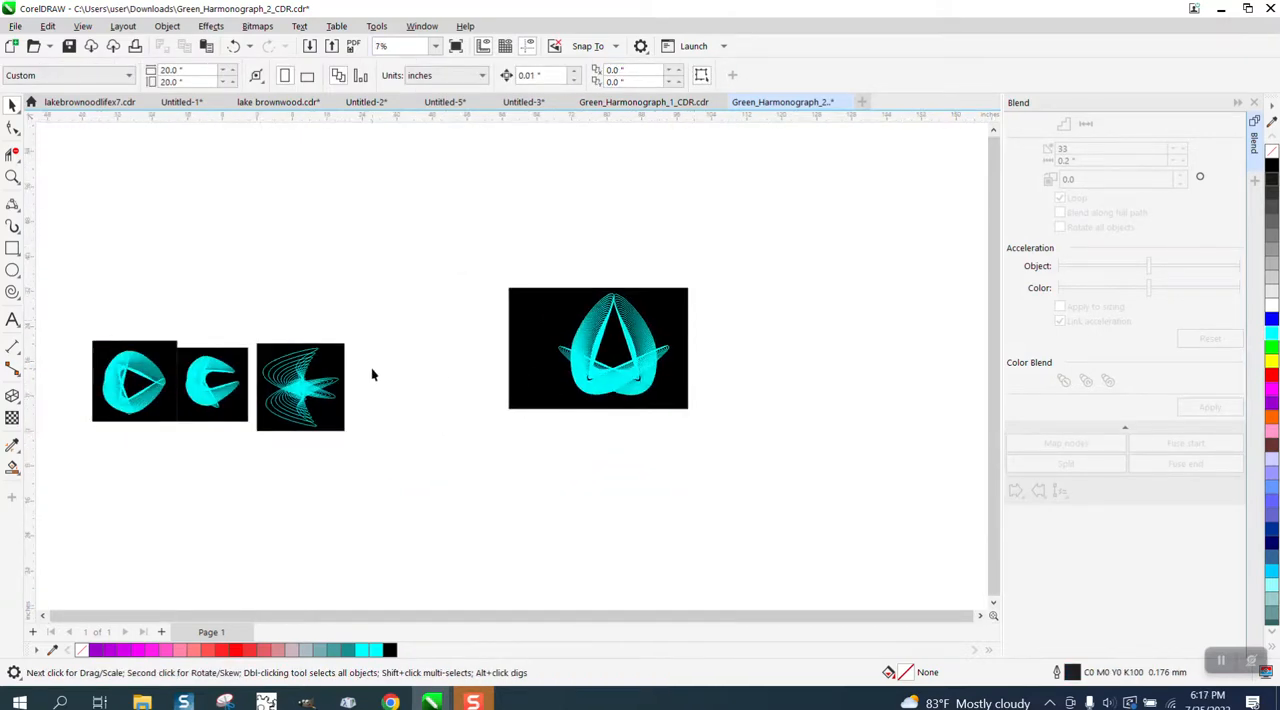
click(12, 177)
drag(88, 336, 256, 424)
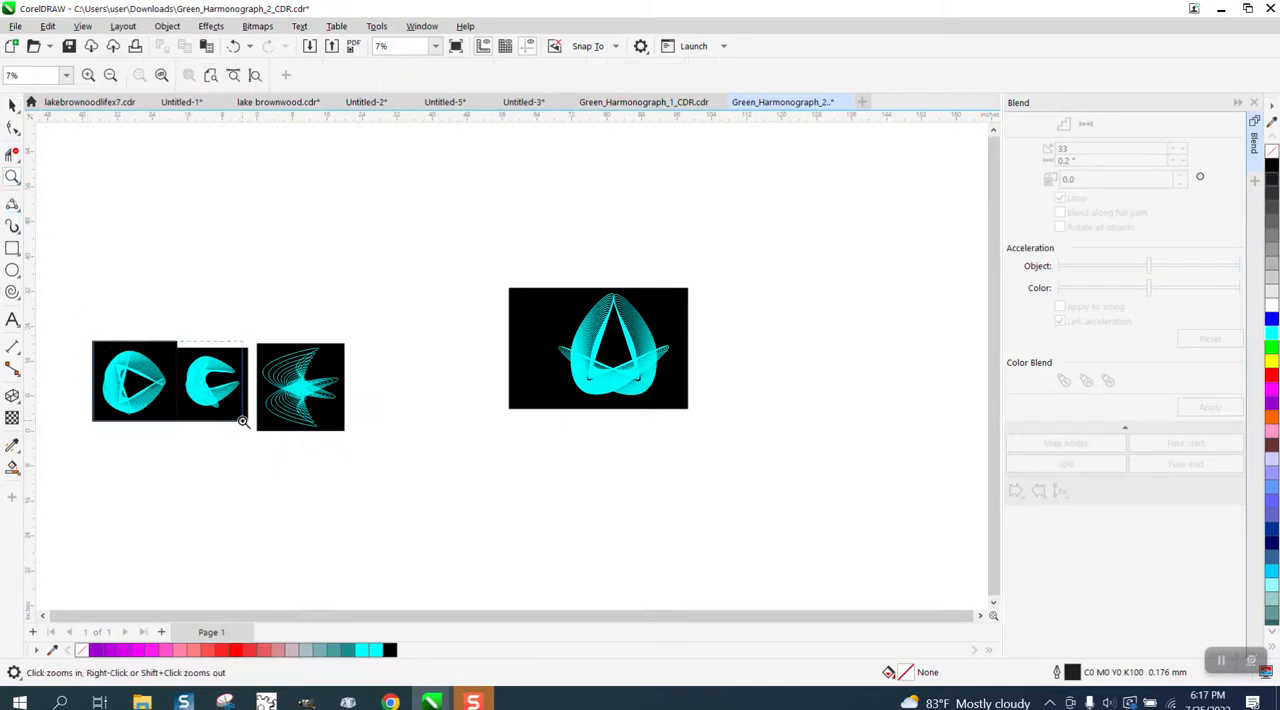